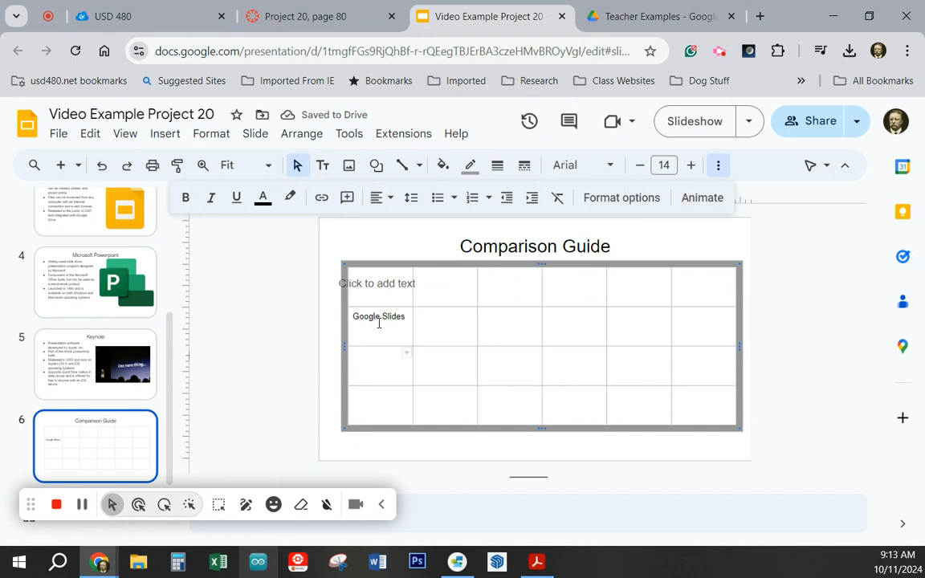
Step: Label the last two rows of the comparison table's first column "Microsoft PowerPoint" and "Keynote"
type("icrosoft Powerpoint")
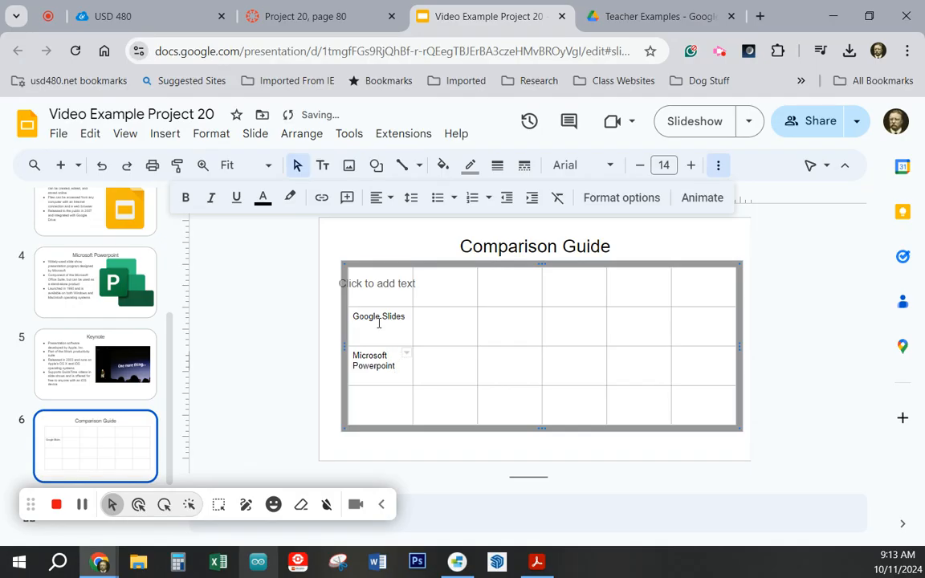
key("Down")
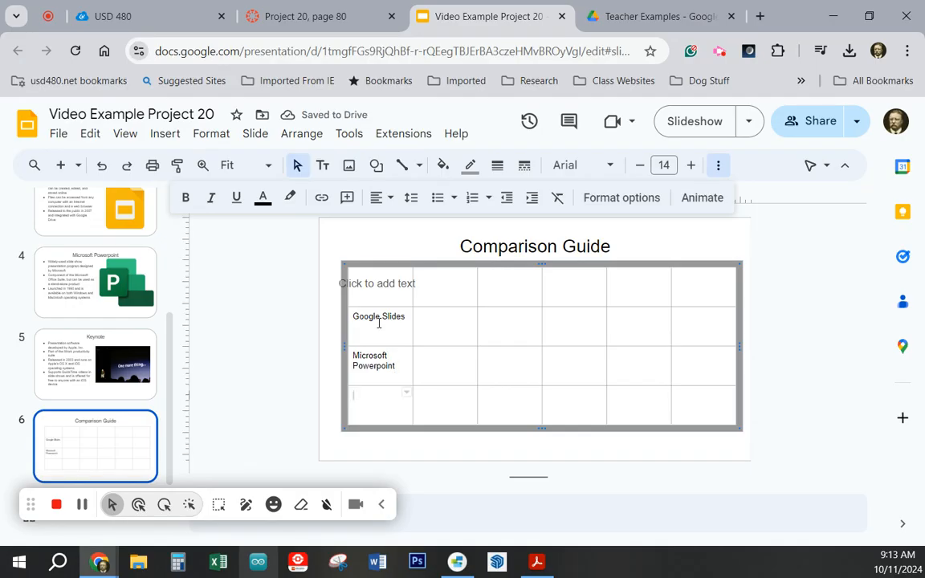
type("Ke")
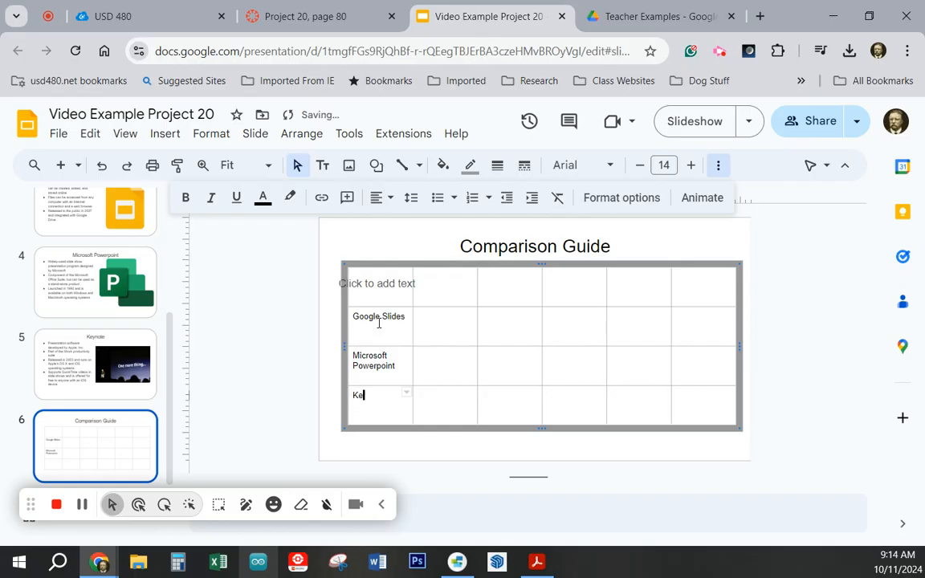
type("ynote")
left_click(380, 366)
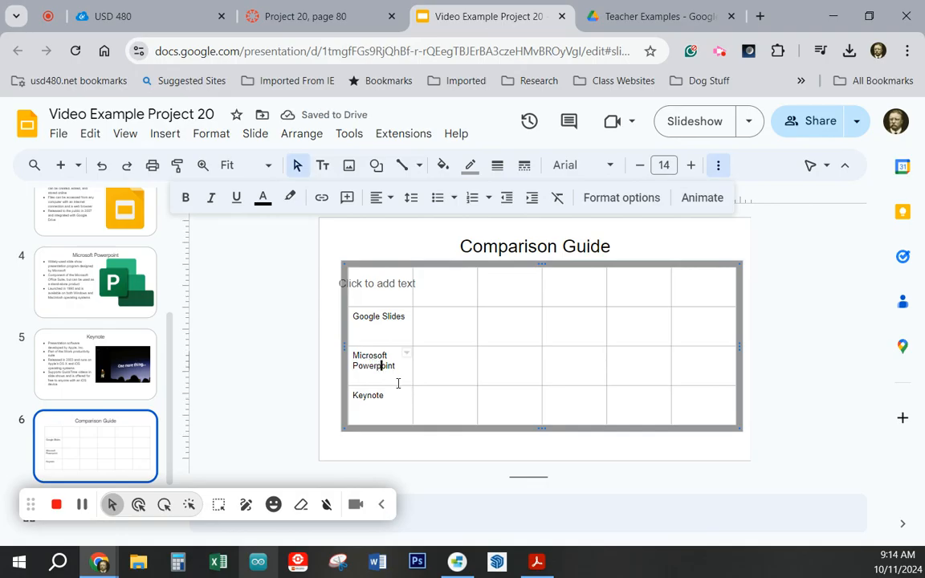
key("BackSpace")
type("P")
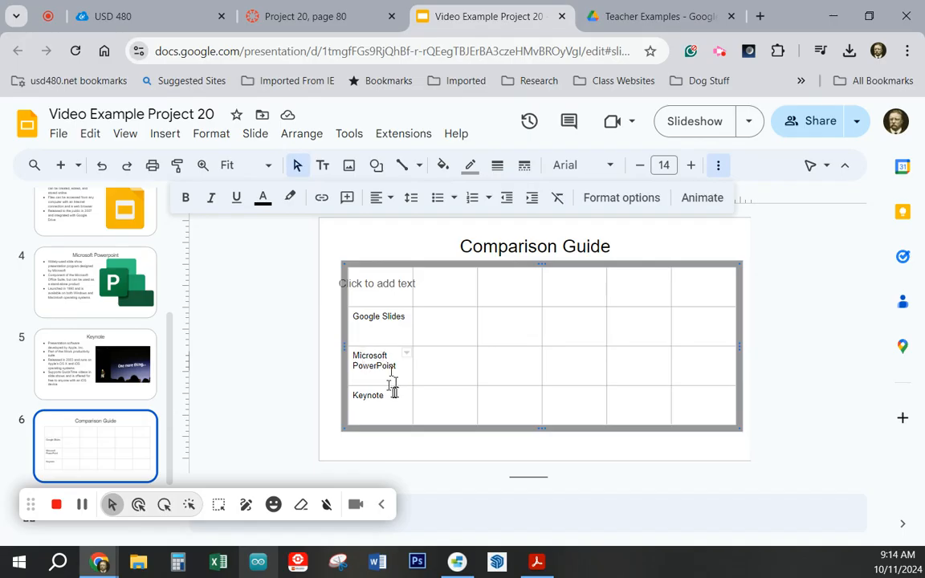
Step: Head the table's second column "Visual Effects" and enter "About 15 effects" for Google Slides
left_click(463, 296)
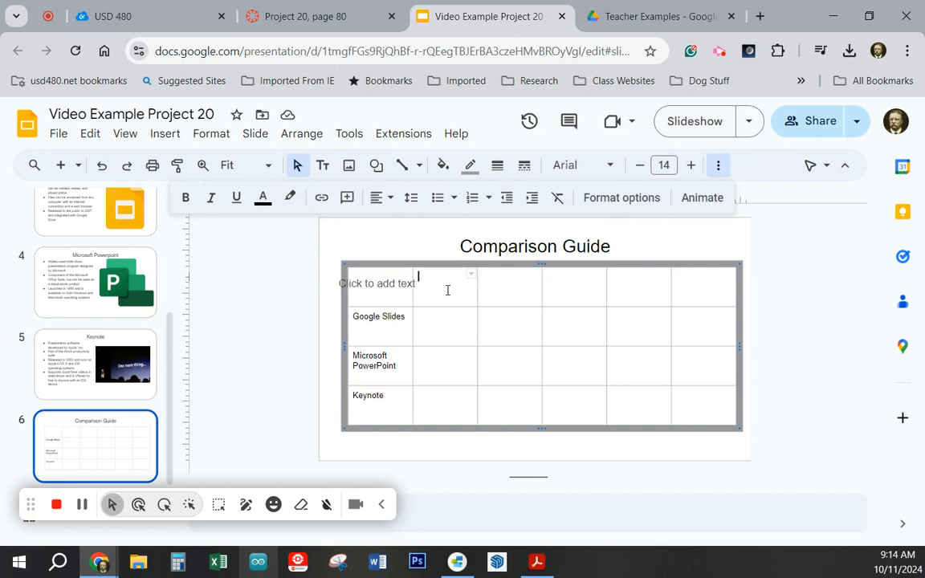
type("Visual ")
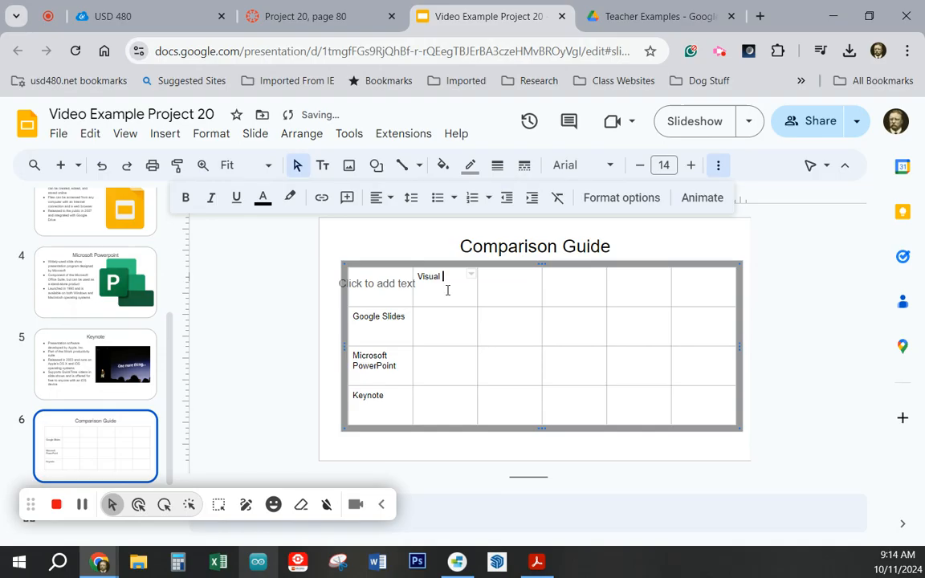
type("Effects")
key("Down")
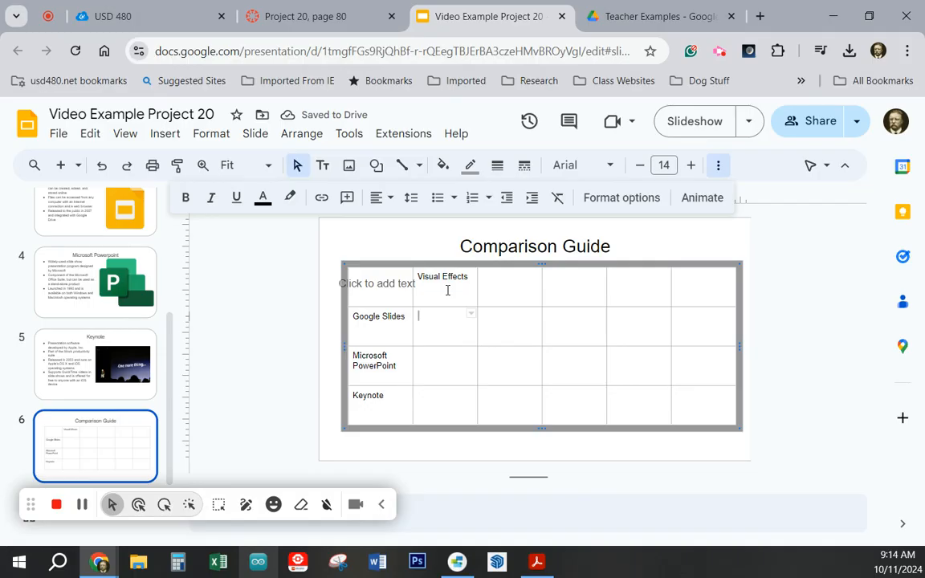
type("About 15 effects")
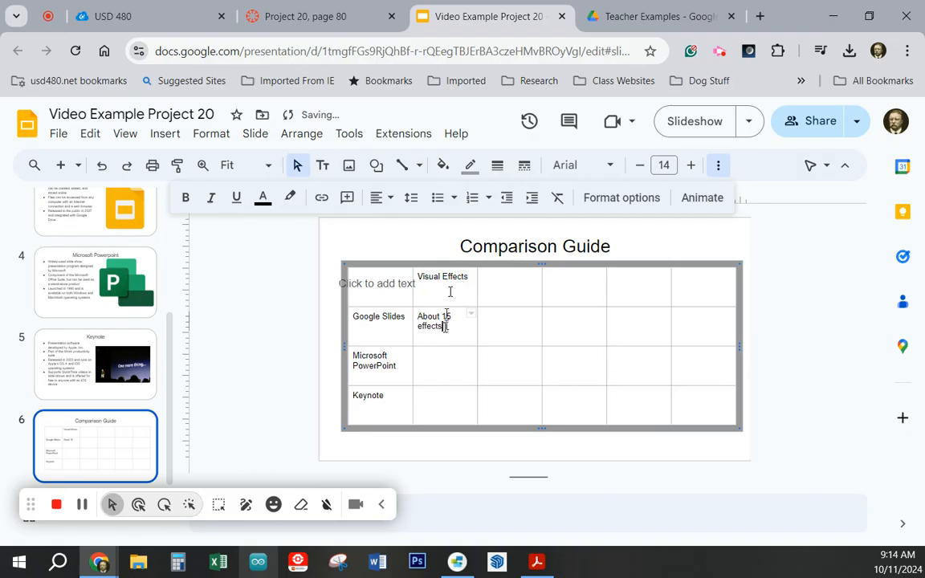
Step: Copy the Google Slides visual effects text into the Microsoft PowerPoint and Keynote cells of the same column
left_click_drag(442, 326, 419, 318)
key("ctrl+c")
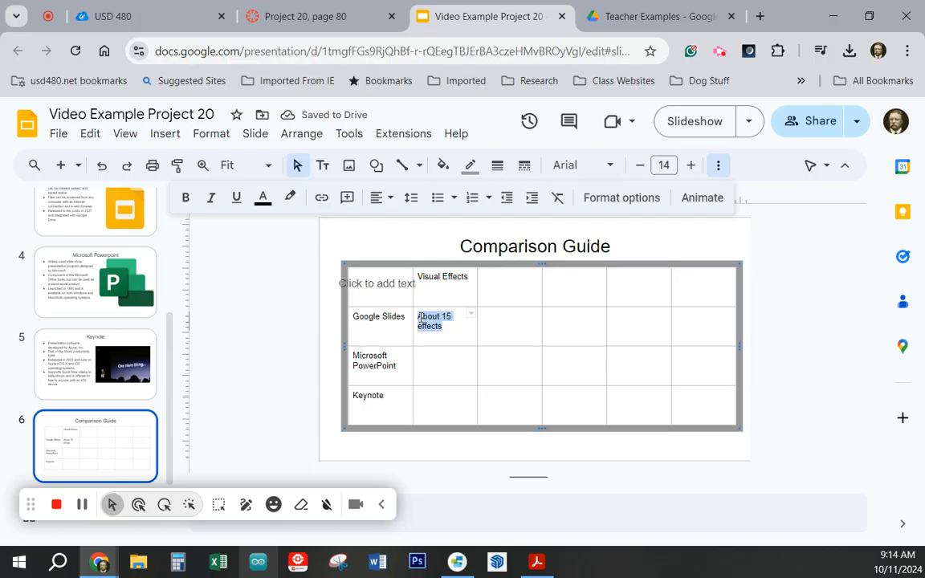
left_click(442, 362)
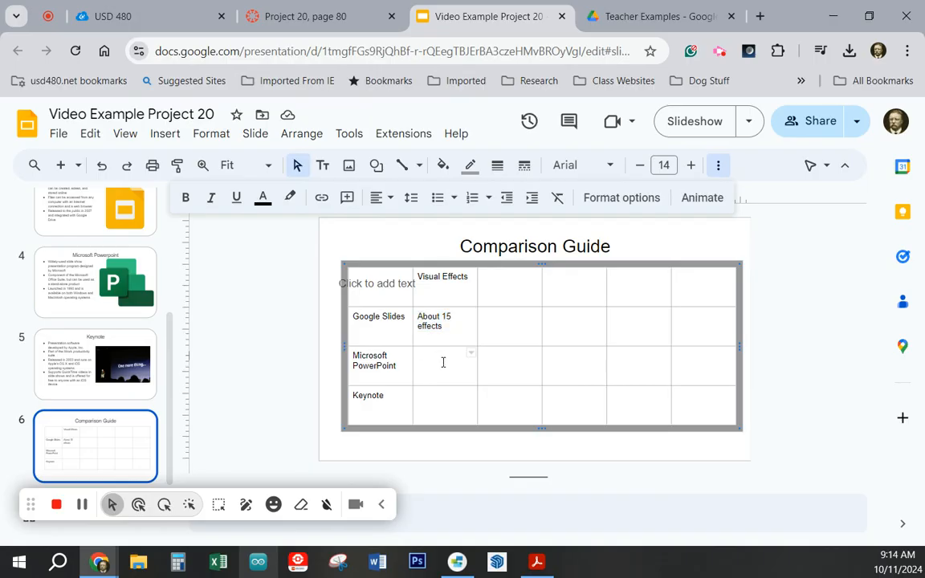
key("ctrl+v")
left_click(444, 402)
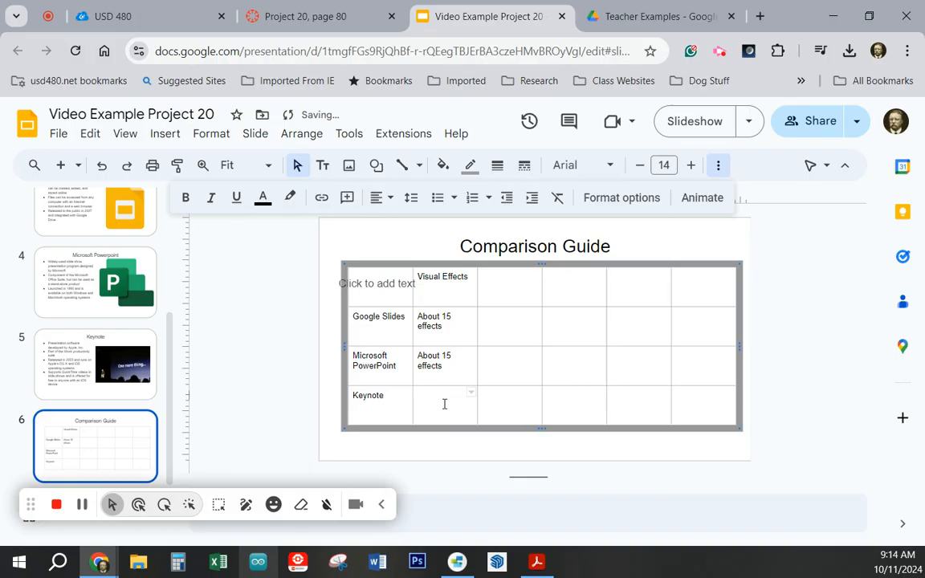
key("ctrl+v")
Step: Change the number of visual effects to 50 for Microsoft PowerPoint and 70 for Keynote
left_click(465, 360)
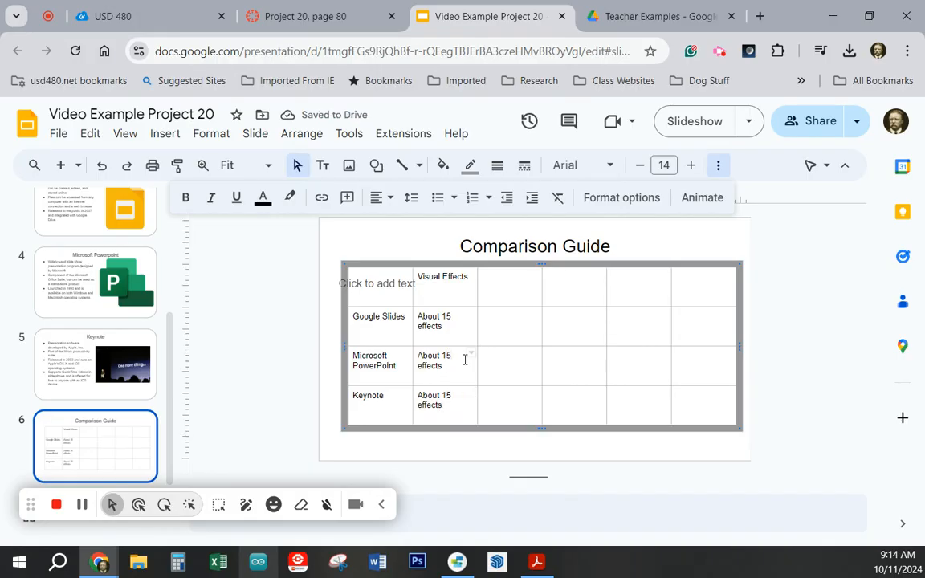
key("BackSpace")
key("BackSpace")
type("50")
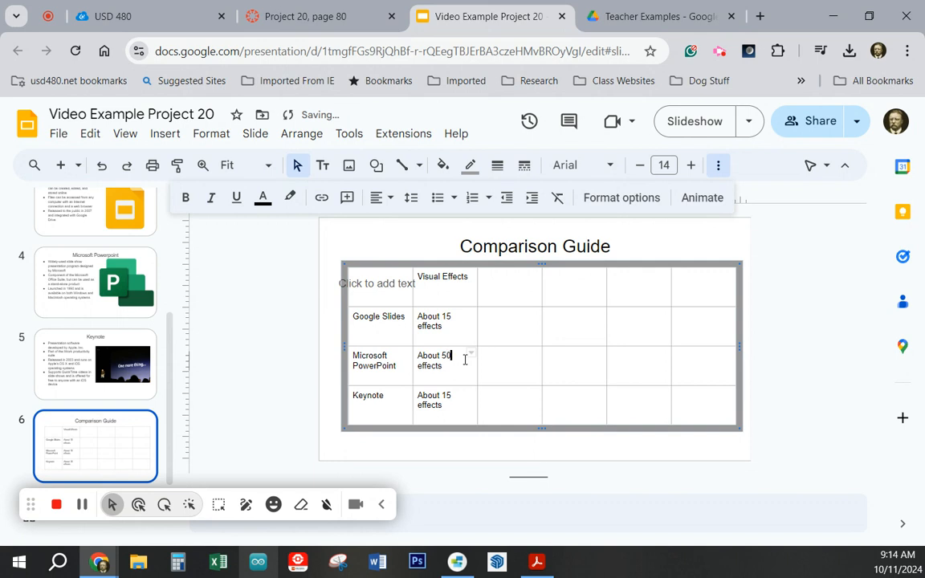
left_click(456, 399)
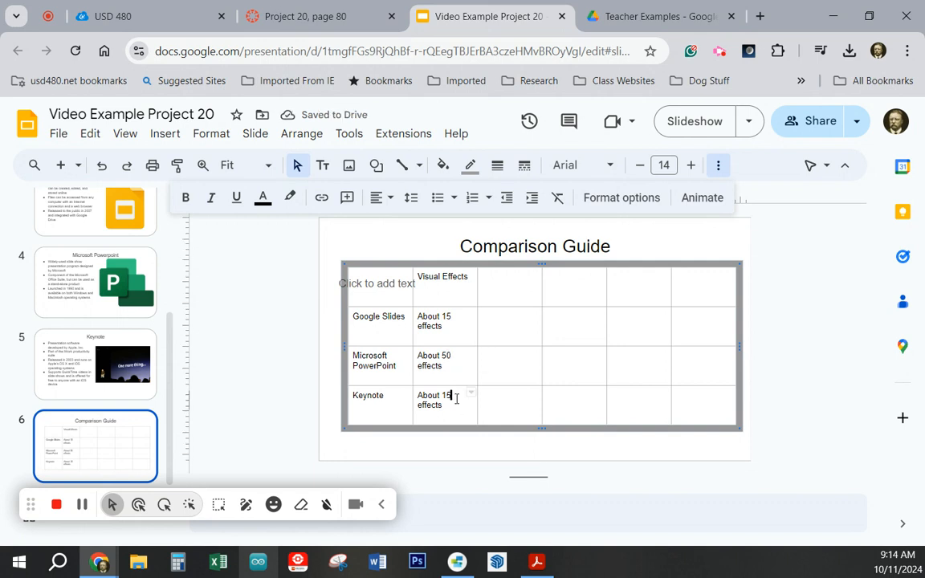
key("BackSpace")
key("BackSpace")
type("70")
Step: Fill the third column with the header "Audio Capabilities", No for Google Slides, and Yes for Microsoft PowerPoint and Keynote
left_click(508, 289)
type("Audio Capab")
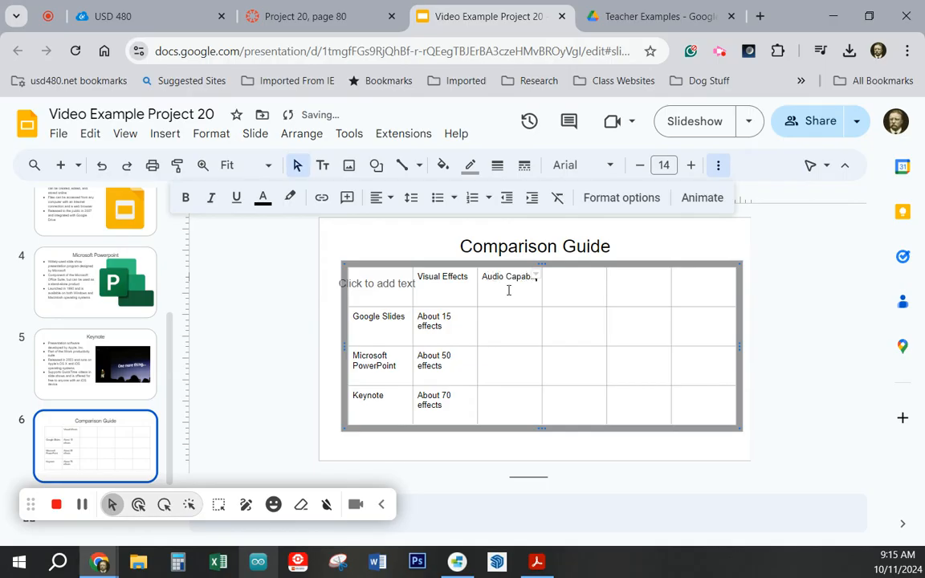
type("ilities")
left_click(504, 328)
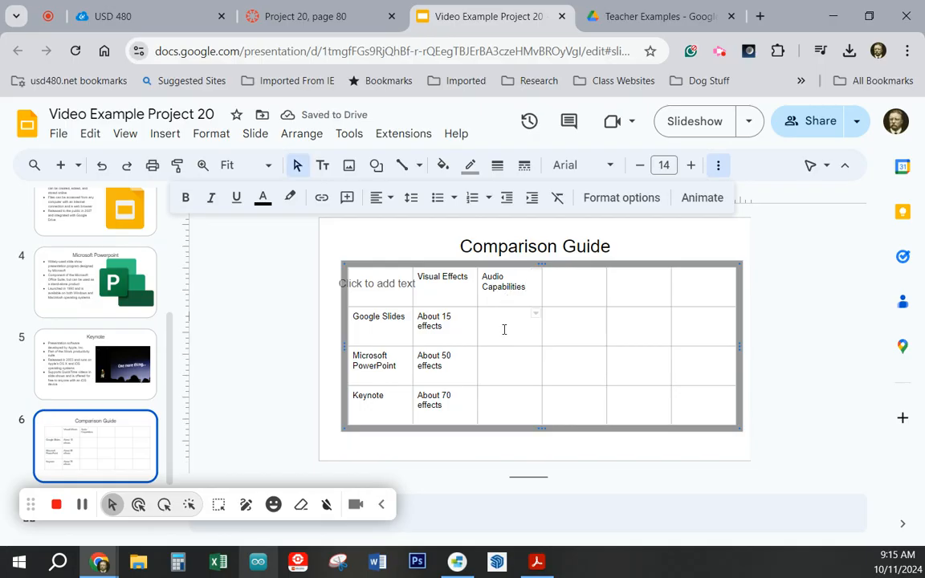
type("No")
key("Down")
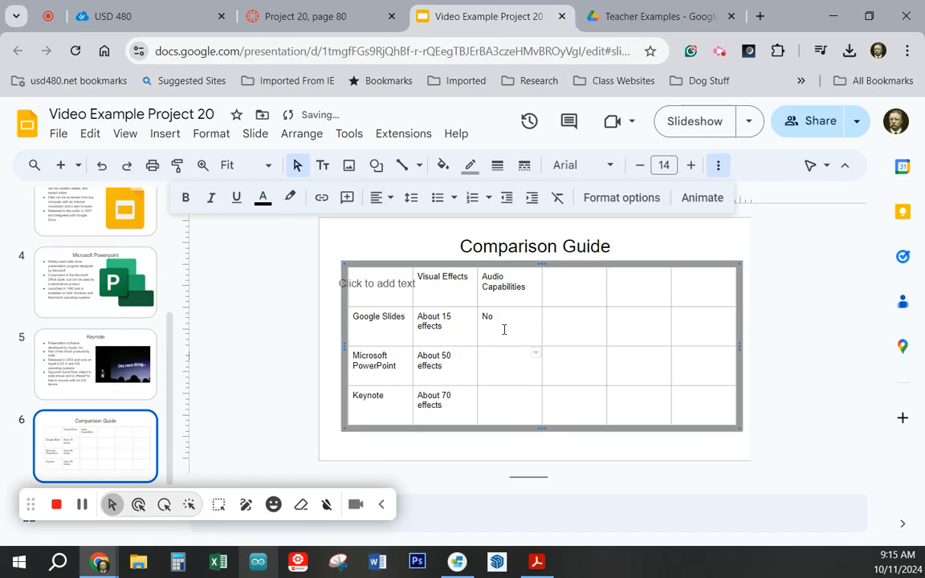
type("Yes")
key("Down")
type("Yes")
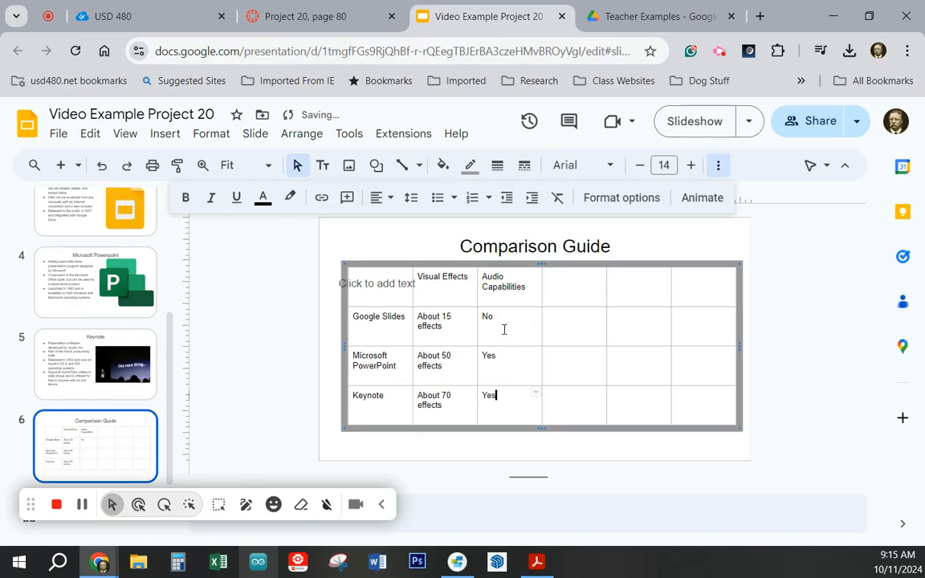
Step: Fill the fourth column with the header "Video Capabilities" and Yes for all three programs
left_click(570, 292)
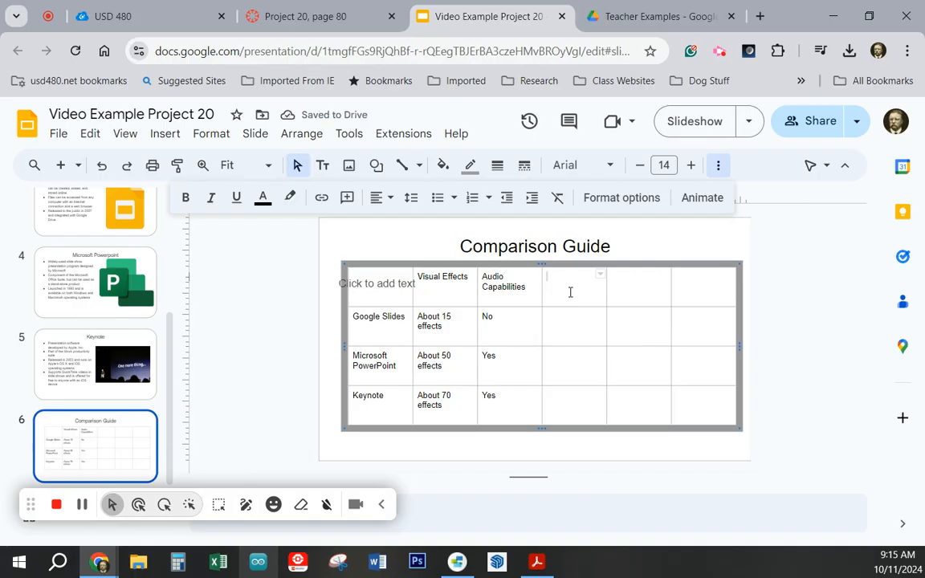
type("Video Capabilities")
left_click(571, 324)
type("Yes")
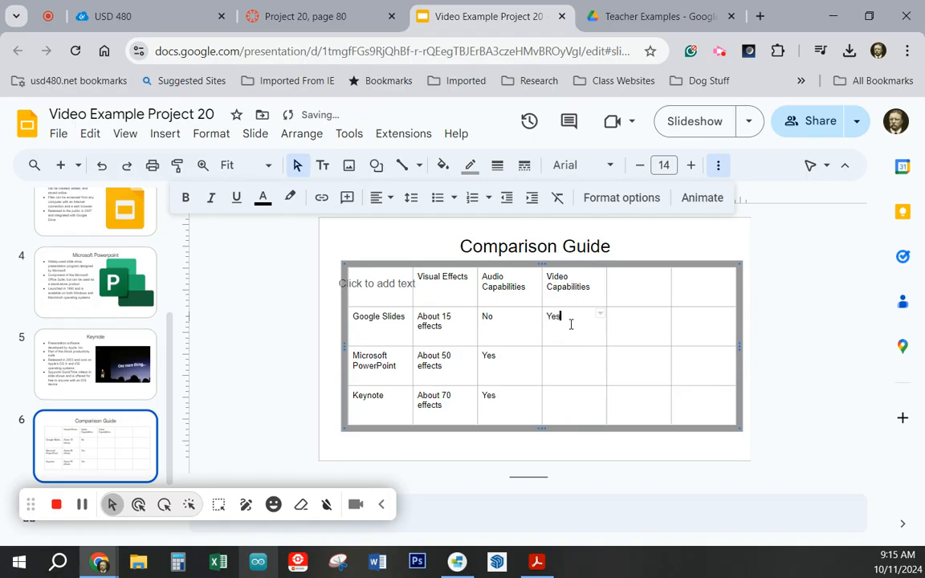
key("Down")
type("Yes")
key("Down")
type("Yes")
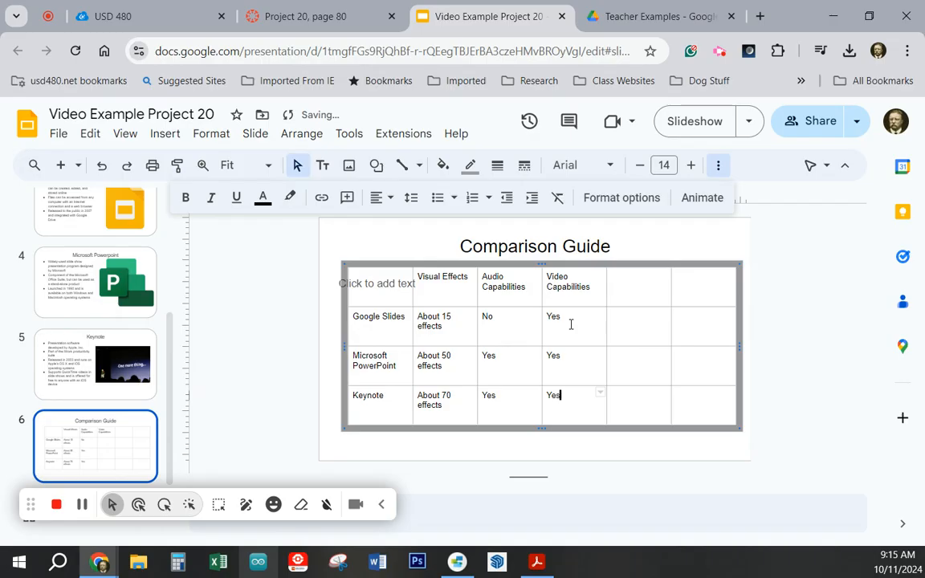
Step: Head the table's fifth column "Collaboration Capabilities"
key("Tab")
key("Up")
key("Up")
key("Up")
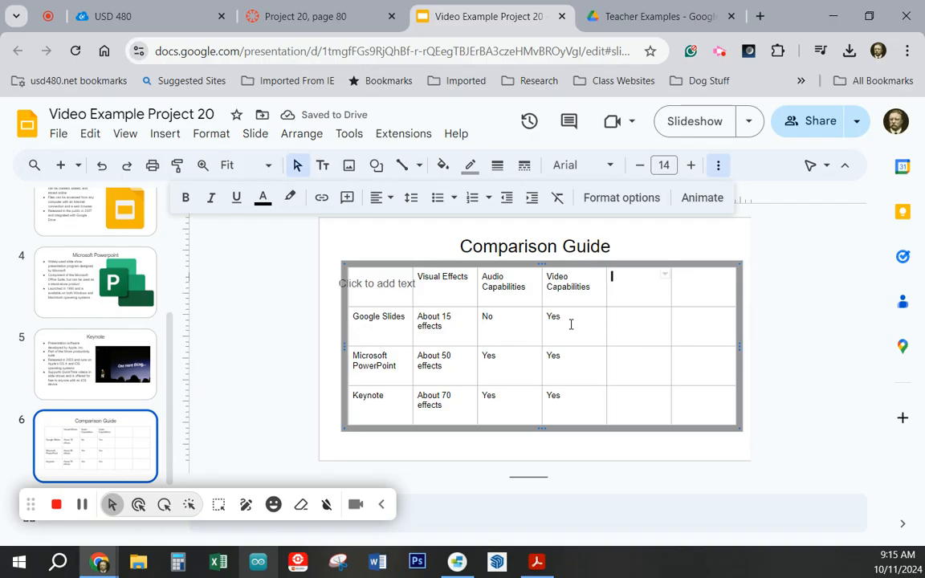
type("Colla")
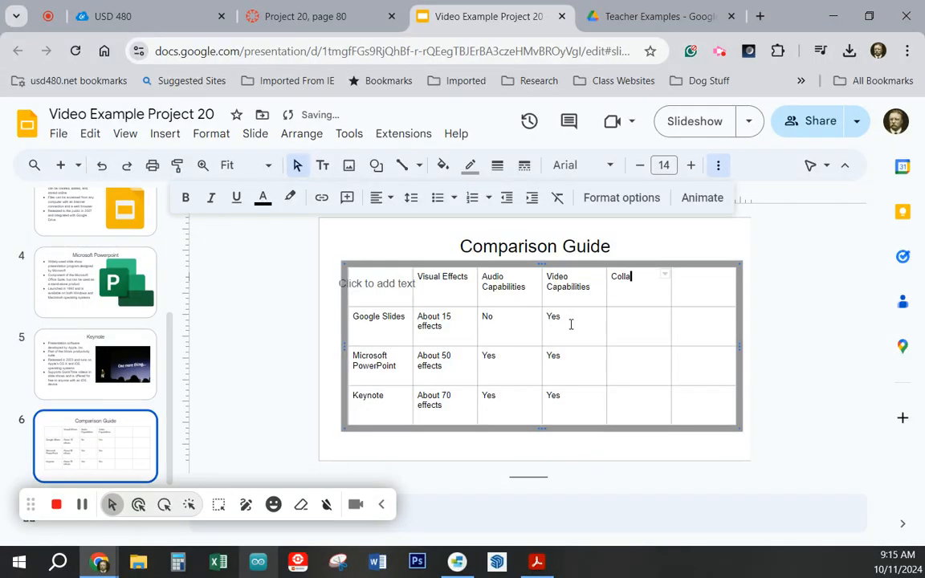
type("boration,")
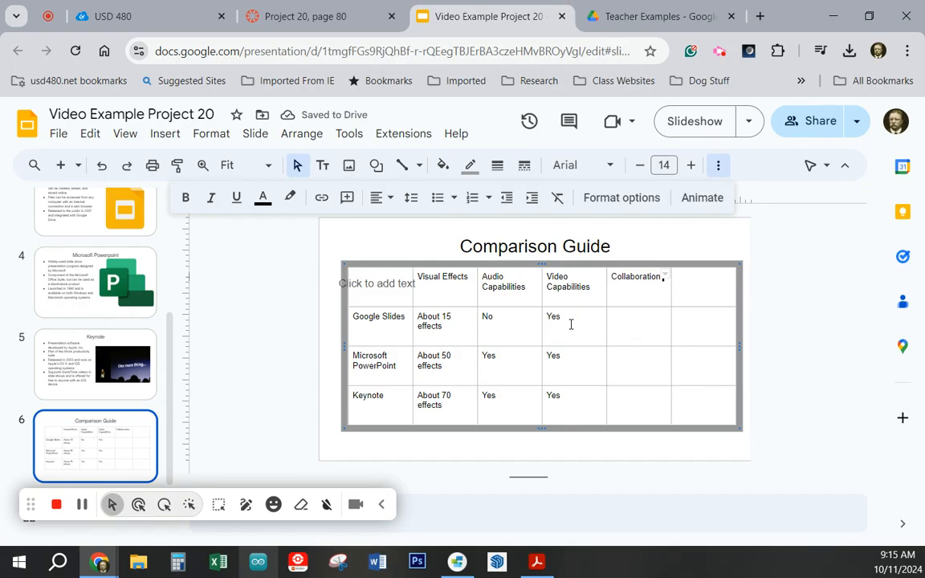
type("Capabilities")
Step: Copy the three Yes cells from the Video Capabilities column into the Collaboration Capabilities column
key("Down")
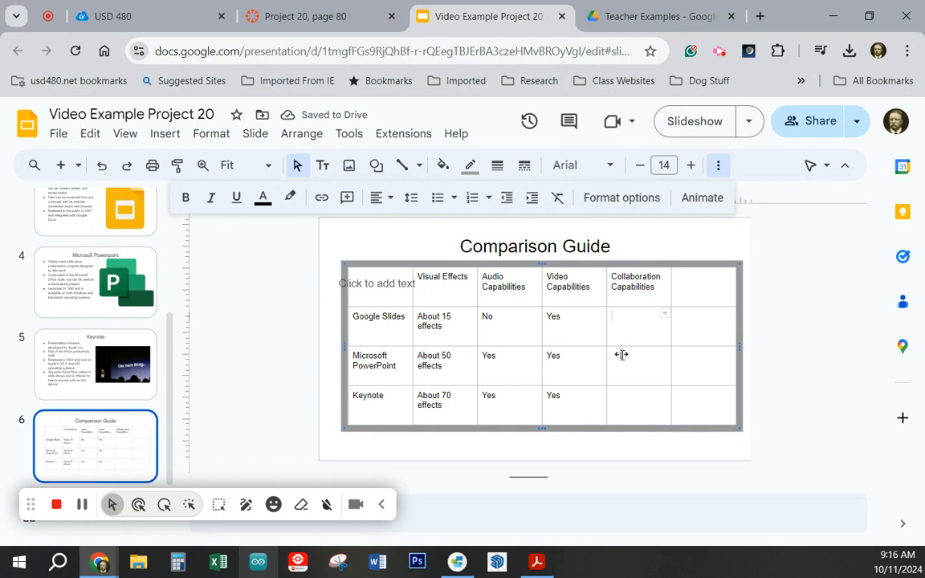
left_click_drag(570, 395, 556, 352)
key("ctrl+c")
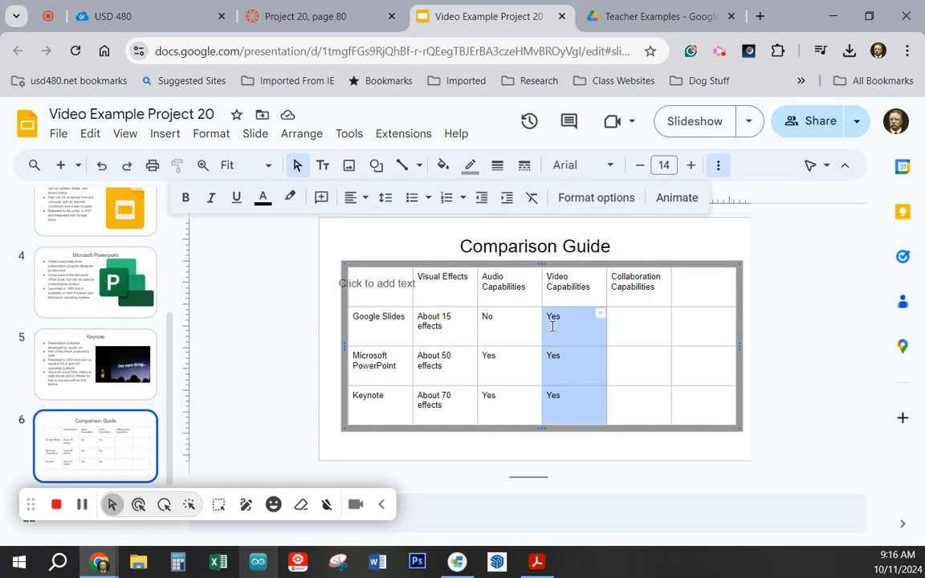
left_click(638, 334)
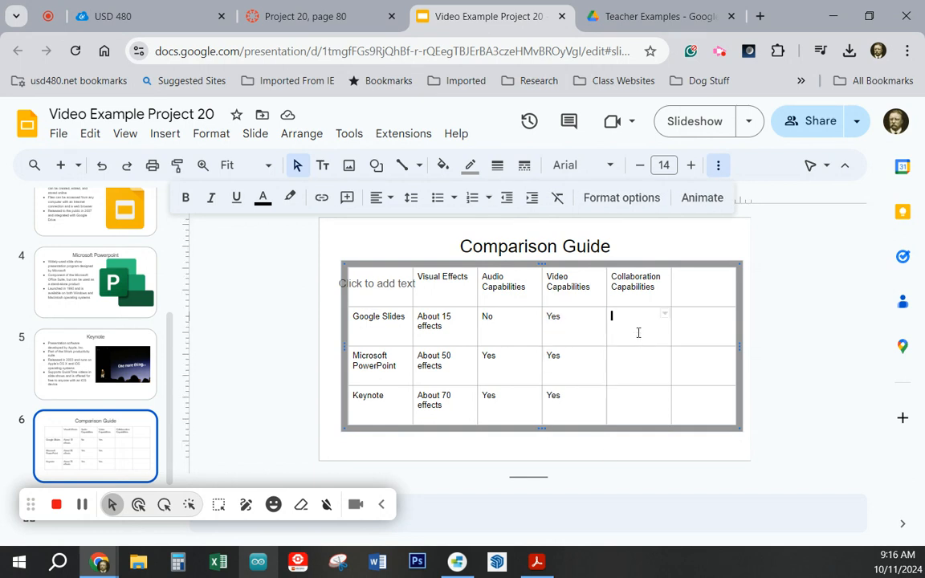
key("ctrl+v")
Step: Head the last column "Cost" and copy "Free when you create a Google account" from the Canvas assignment page into its Google Slides cell
left_click(710, 285)
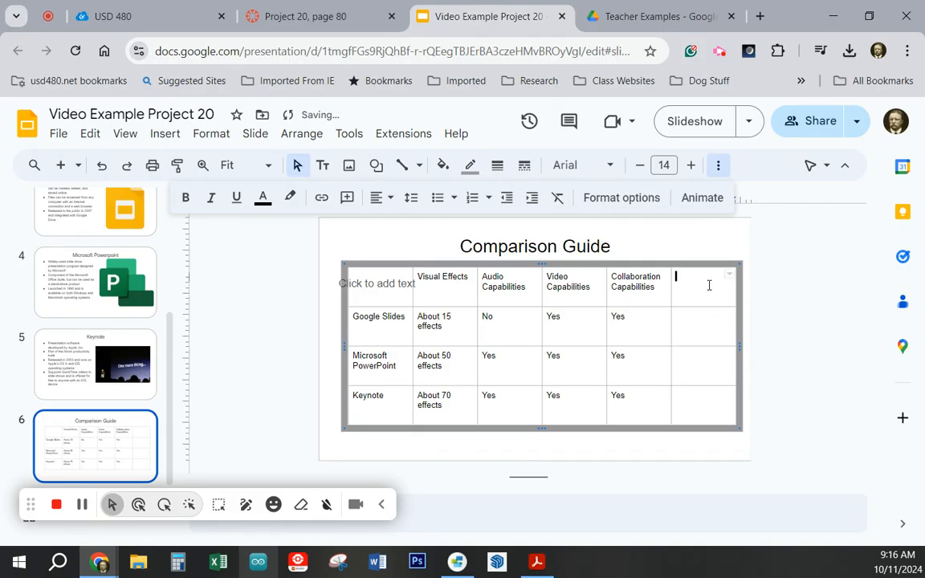
type("Cost")
left_click(309, 17)
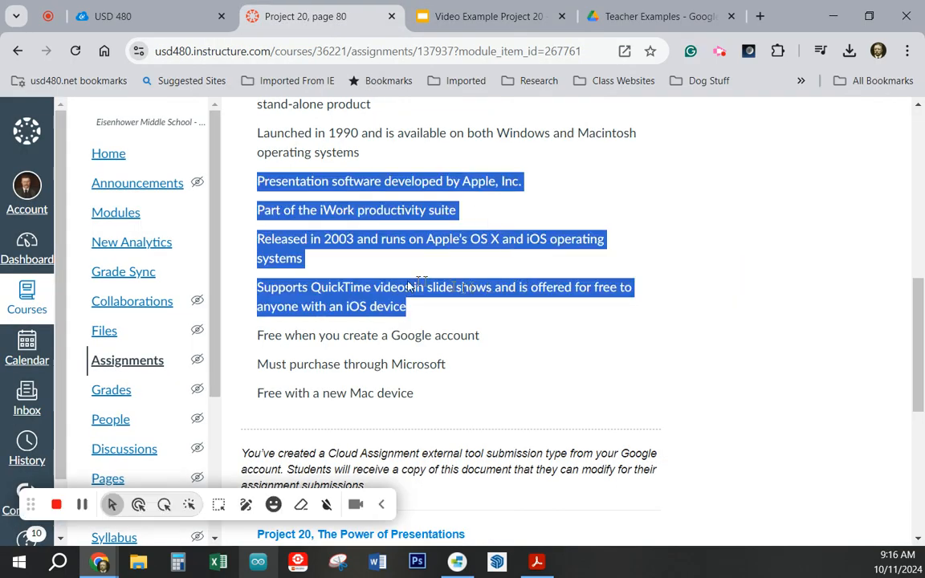
left_click_drag(482, 337, 259, 348)
key("ctrl+c")
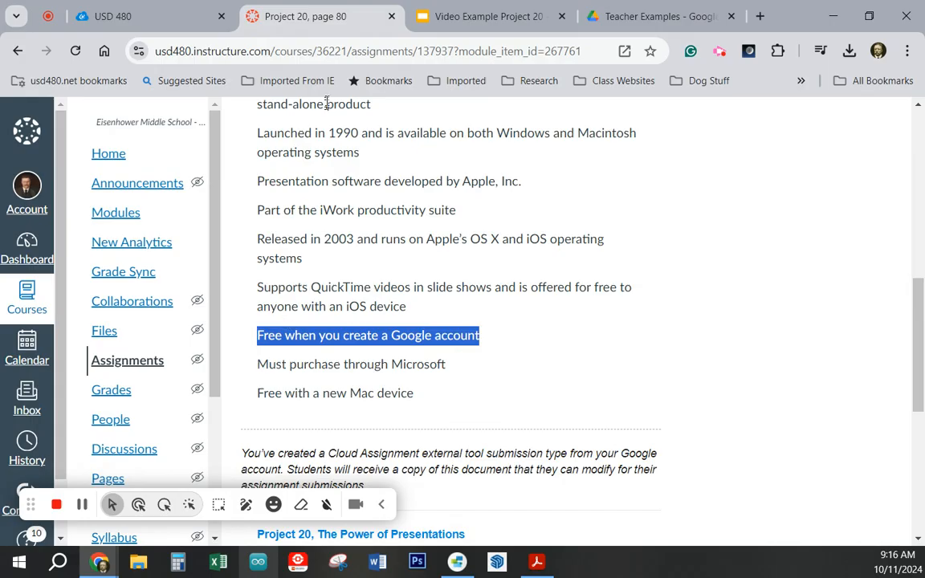
left_click(462, 16)
left_click(677, 317)
key("ctrl+v")
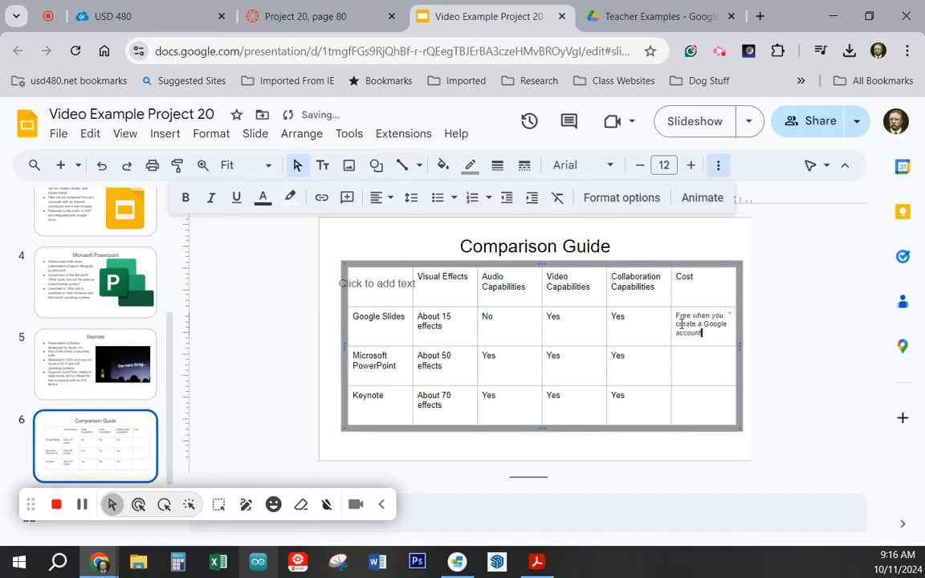
Step: Copy "Must purchase through Microsoft" from the Canvas assignment page into the Cost cell for Microsoft PowerPoint
left_click(310, 18)
left_click_drag(447, 366, 259, 360)
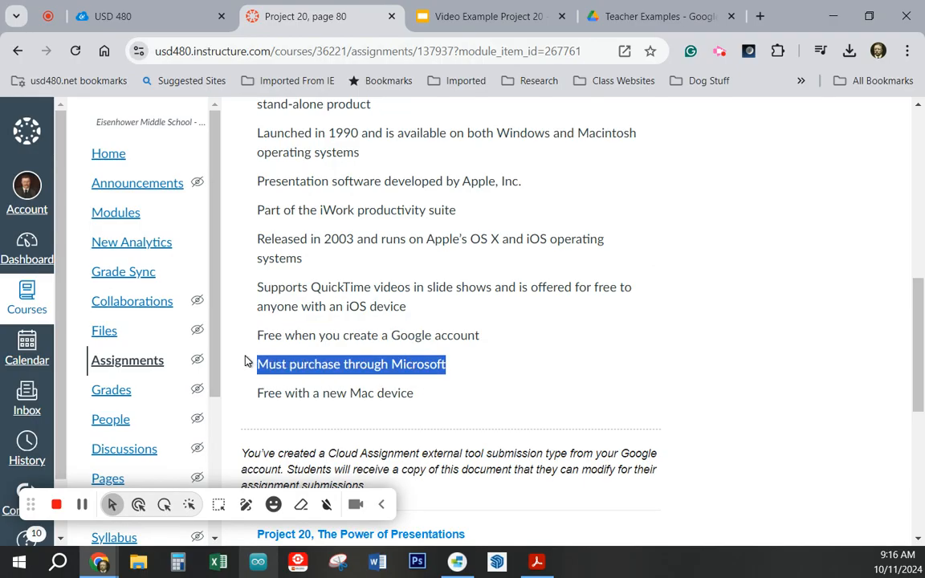
left_click(480, 24)
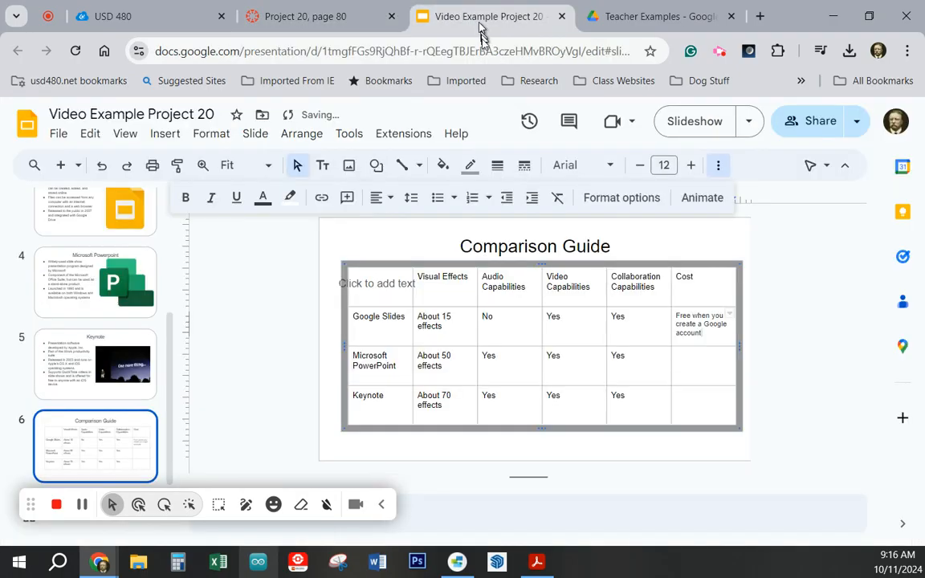
left_click(684, 368)
type("Must purchase through Microsoft")
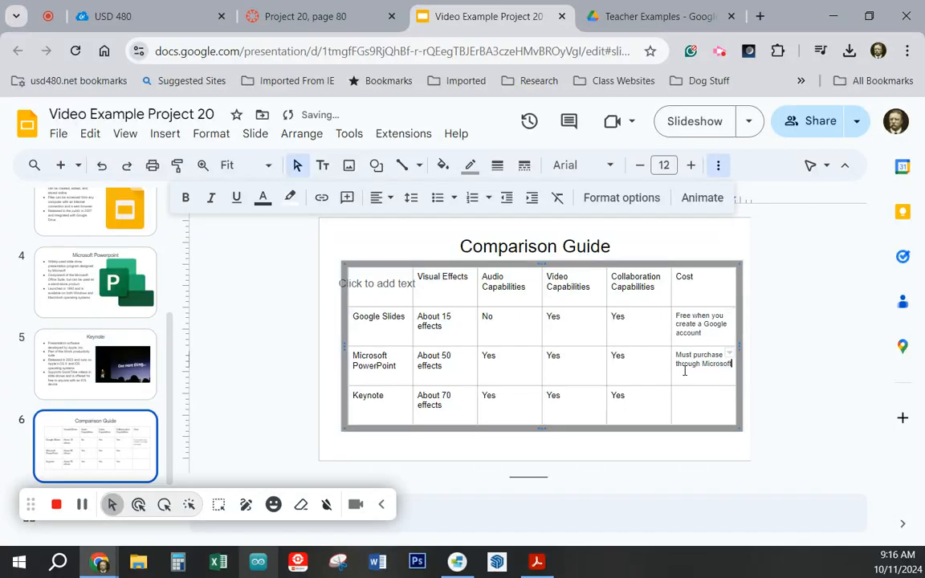
Step: Copy "Free with a new Mac device" from the Canvas assignment page into the Cost cell for Keynote
left_click(265, 16)
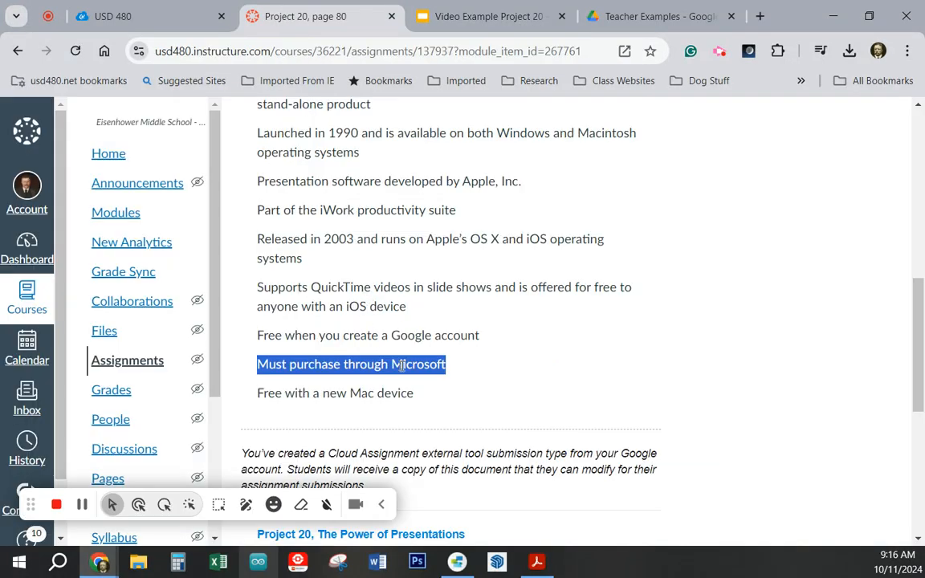
left_click_drag(416, 393, 237, 394)
key("ctrl+c")
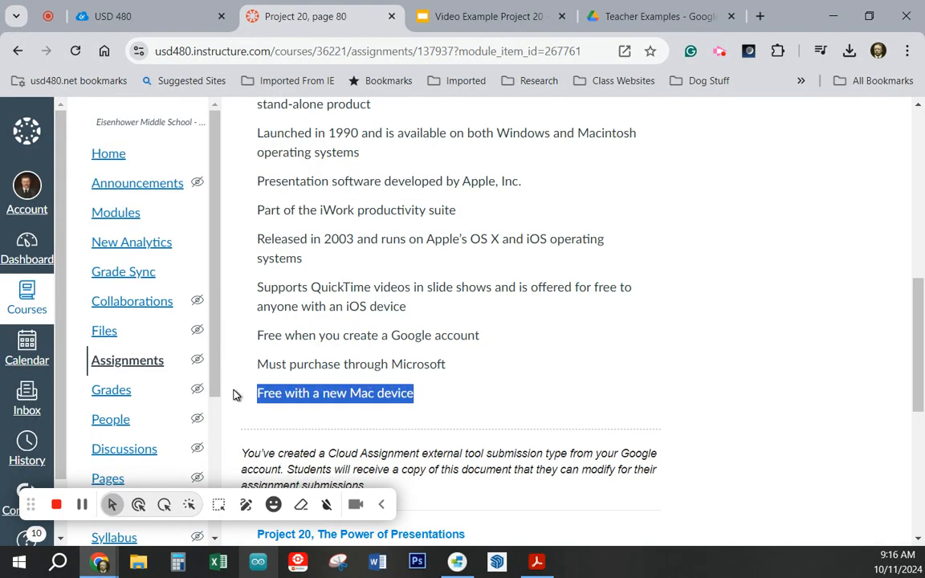
left_click(458, 24)
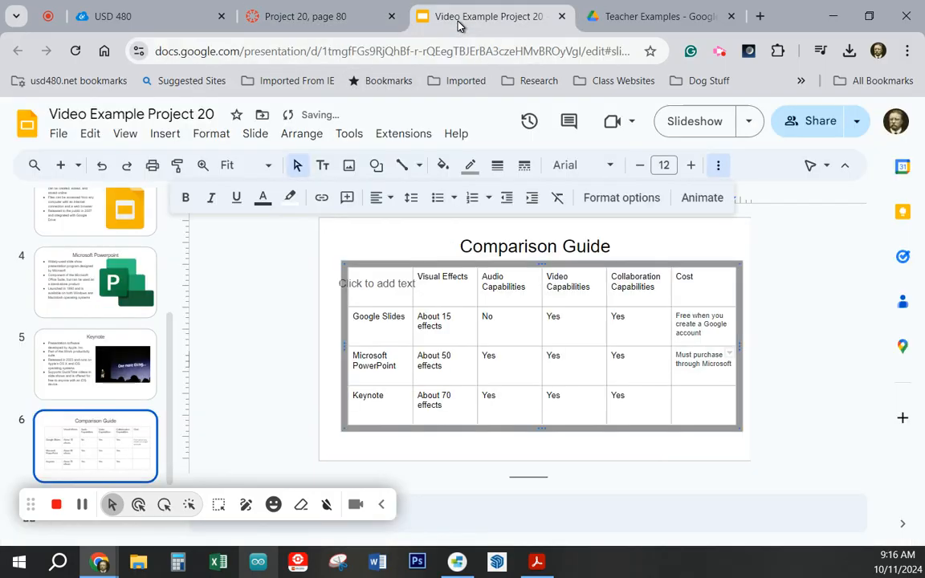
left_click(705, 404)
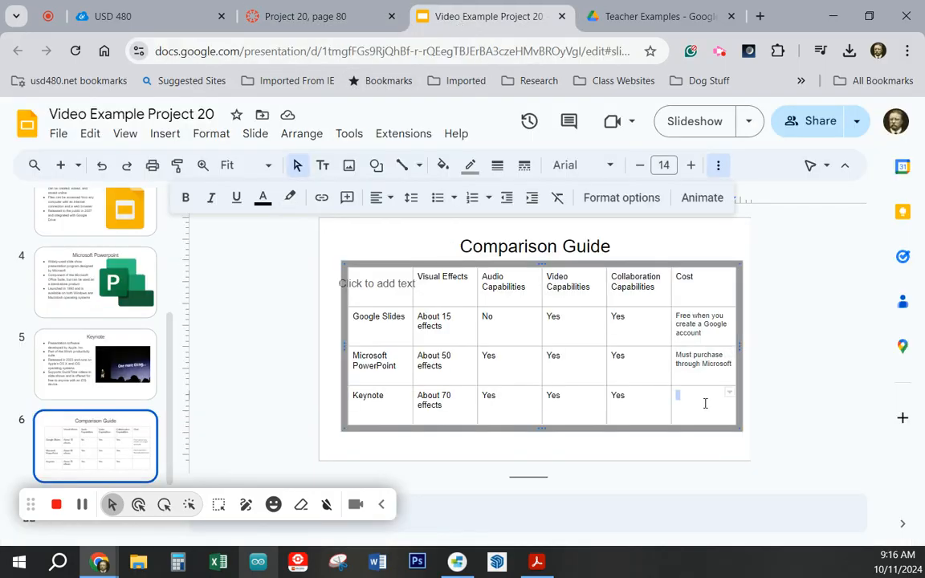
key("ctrl+v")
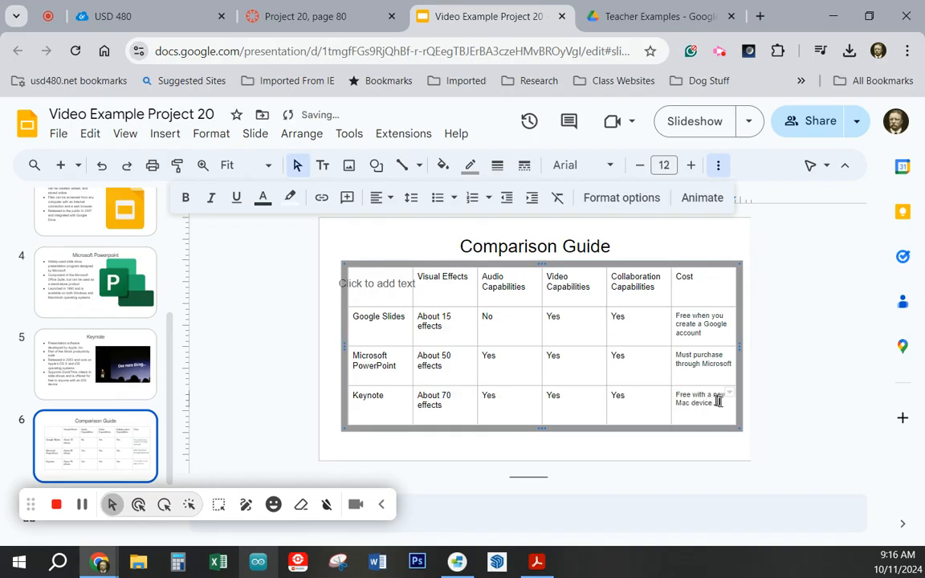
Step: Set the font size of all text in the comparison table to 18
left_click_drag(709, 403, 391, 291)
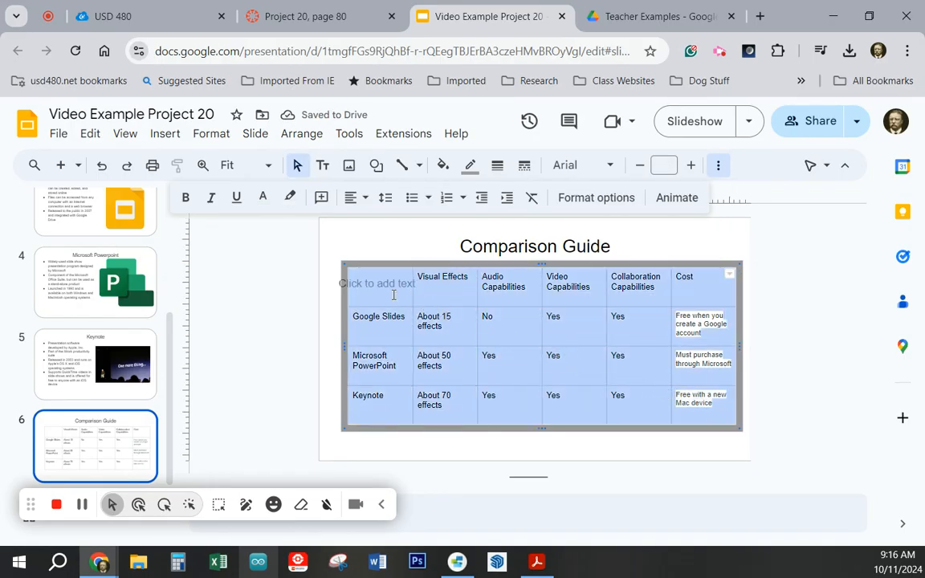
left_click(664, 166)
left_click(663, 400)
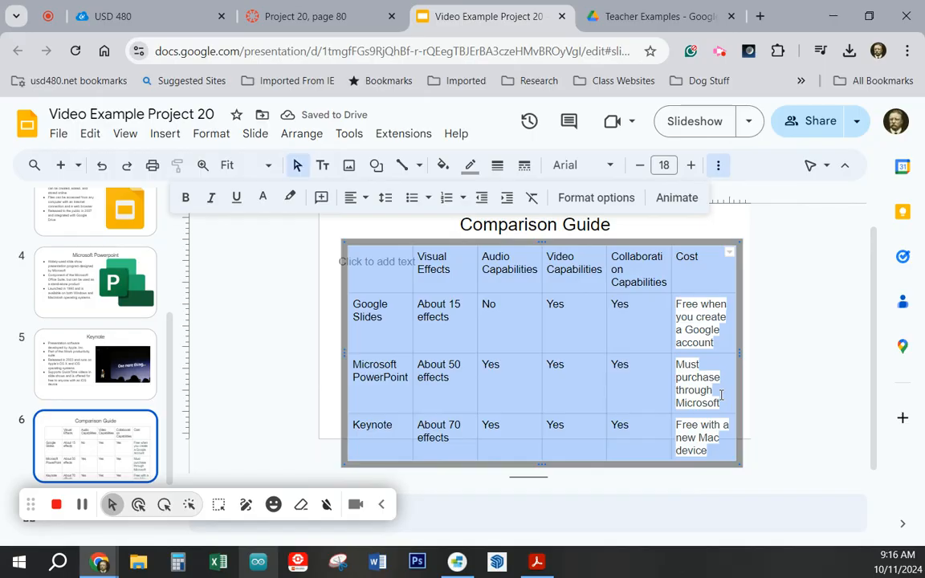
scroll(558, 433, "up", 1)
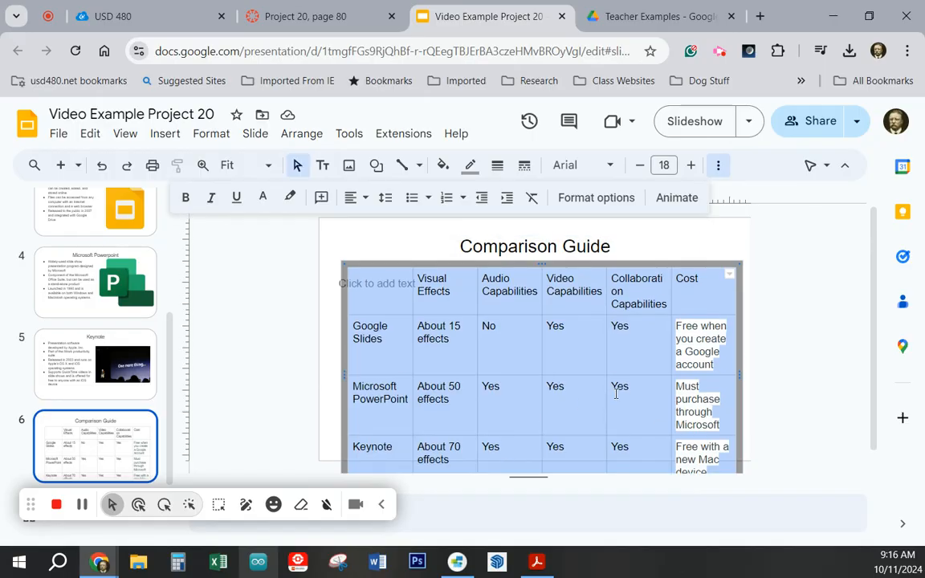
Step: Stretch the table sideways to both edges of the slide and try to shorten it to the slide's lower edge
left_click(739, 371)
left_click_drag(749, 374, 758, 369)
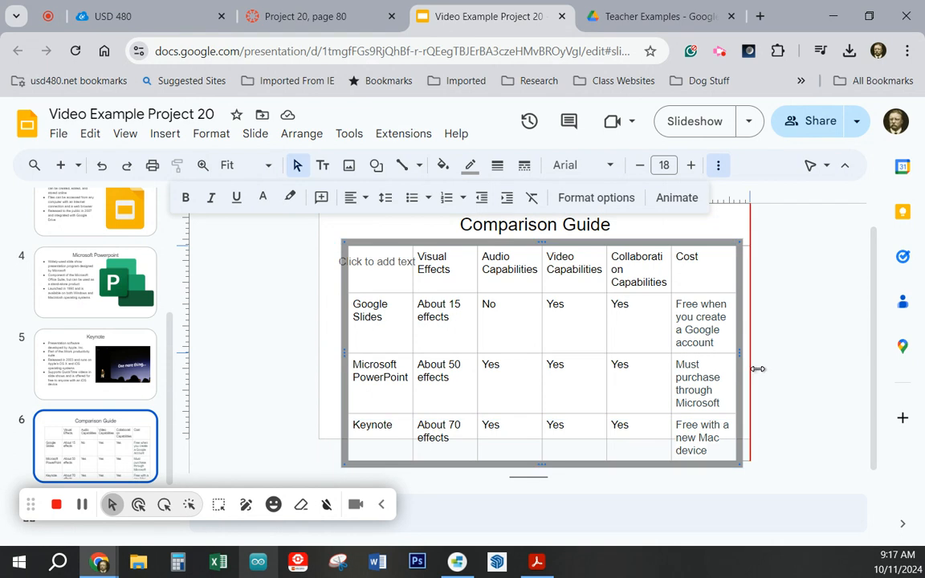
left_click_drag(758, 369, 759, 369)
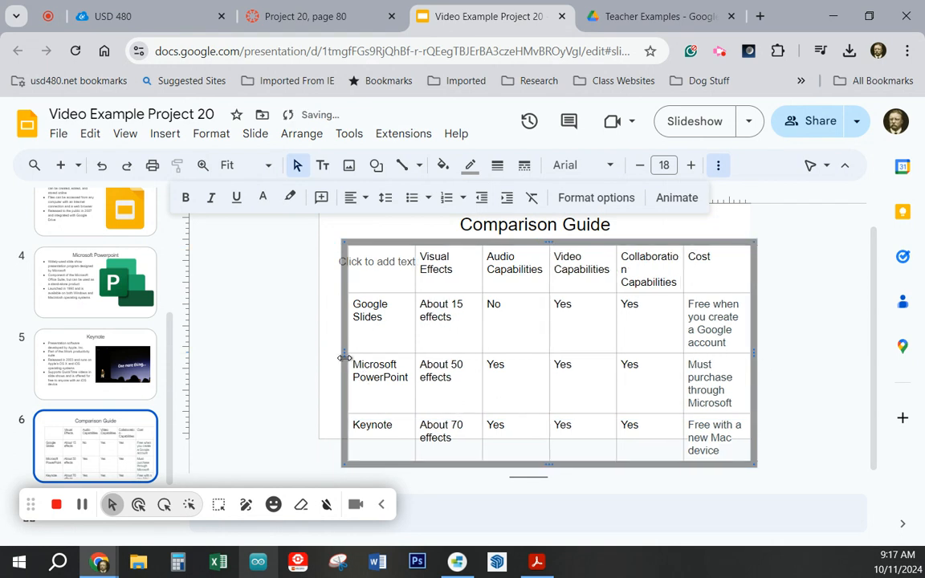
left_click_drag(345, 355, 317, 356)
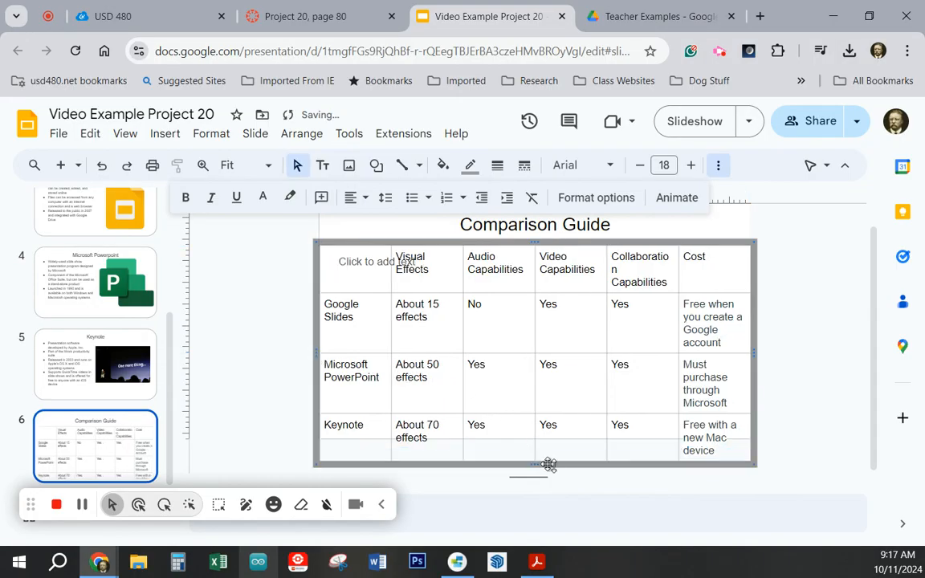
scroll(556, 441, "up", 1)
scroll(555, 441, "down", 1)
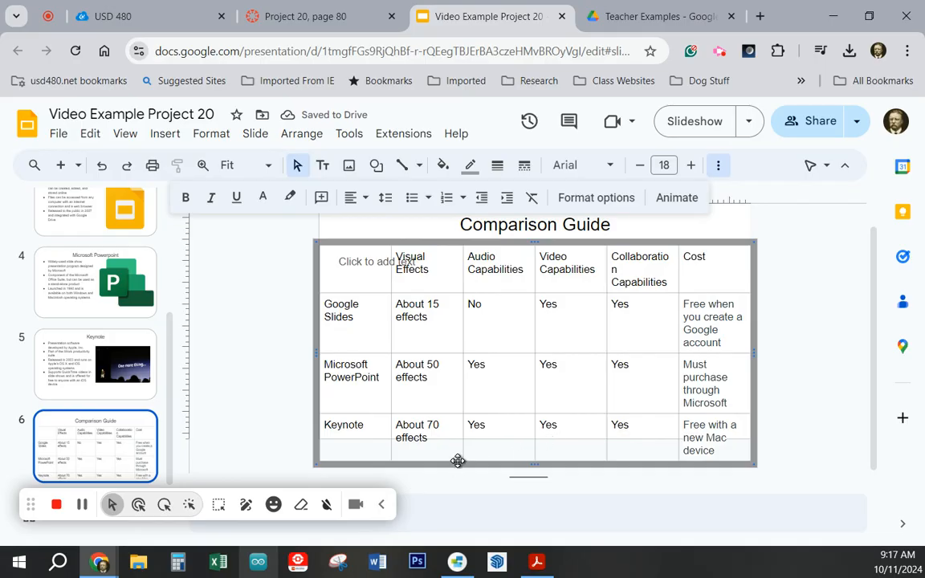
mouse_move(535, 464)
left_mouse_down()
mouse_move(536, 427)
mouse_move(536, 444)
left_mouse_up()
Step: Shift the five inner column borders to fit the headings and give the Cost column more width
mouse_move(391, 315)
left_mouse_down()
mouse_move(369, 314)
mouse_move(384, 314)
left_mouse_up()
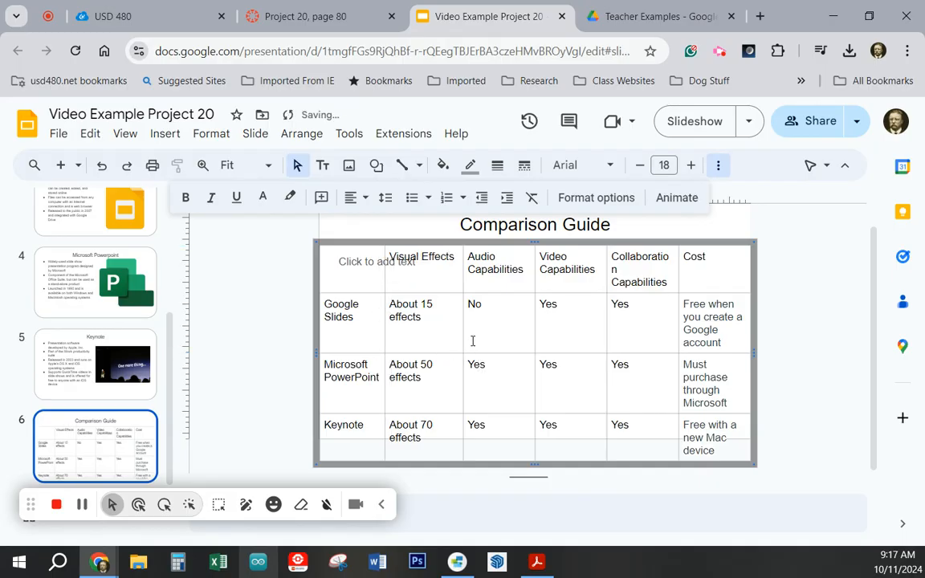
left_click_drag(464, 331, 442, 332)
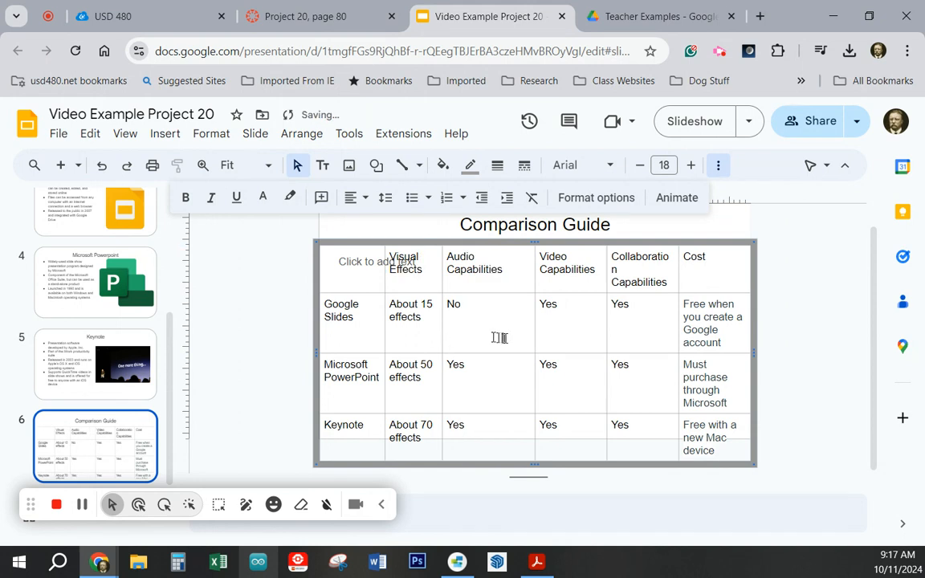
left_click_drag(536, 342, 510, 342)
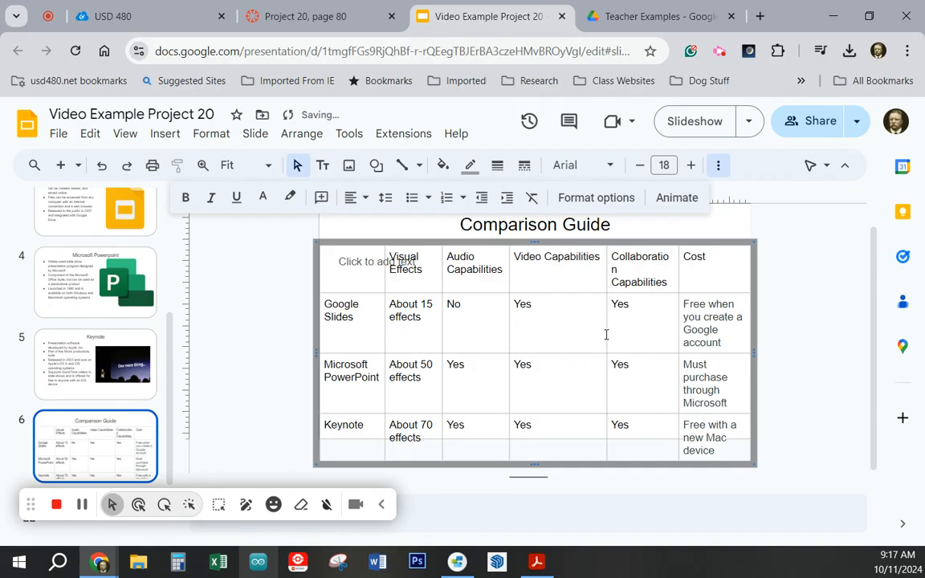
left_click_drag(606, 333, 574, 336)
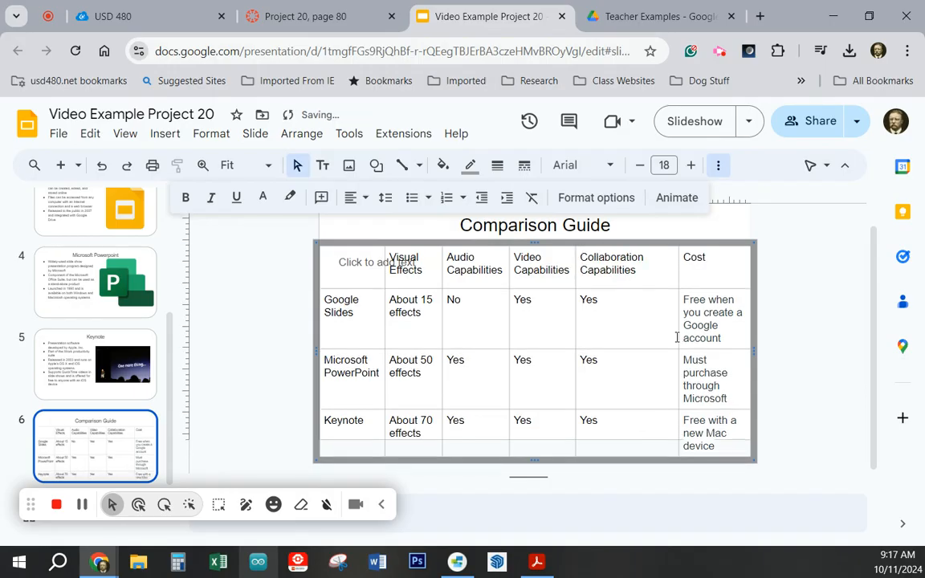
left_click_drag(678, 336, 647, 338)
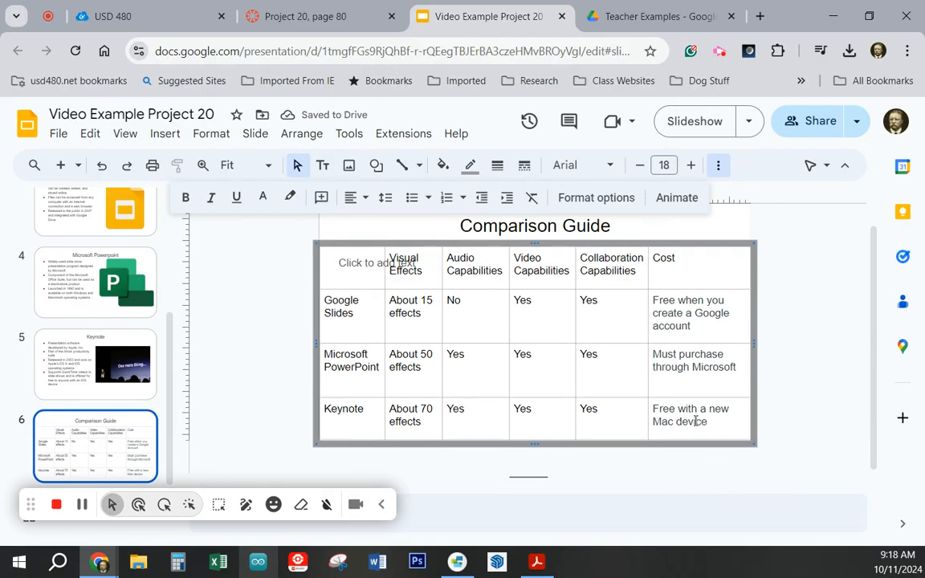
scroll(696, 420, "up", 1)
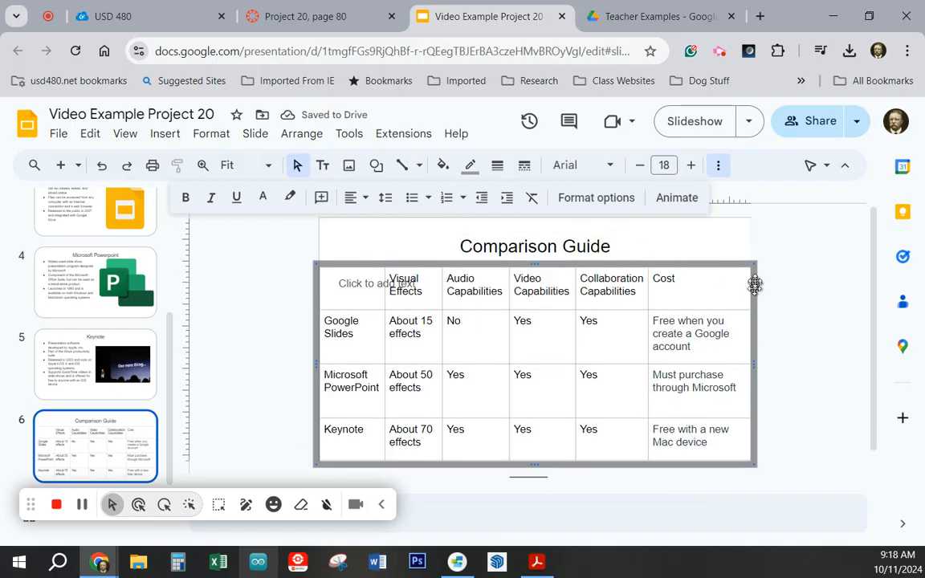
Step: Preview the Comparison Guide slide as a slideshow and return to editing
left_click(750, 132)
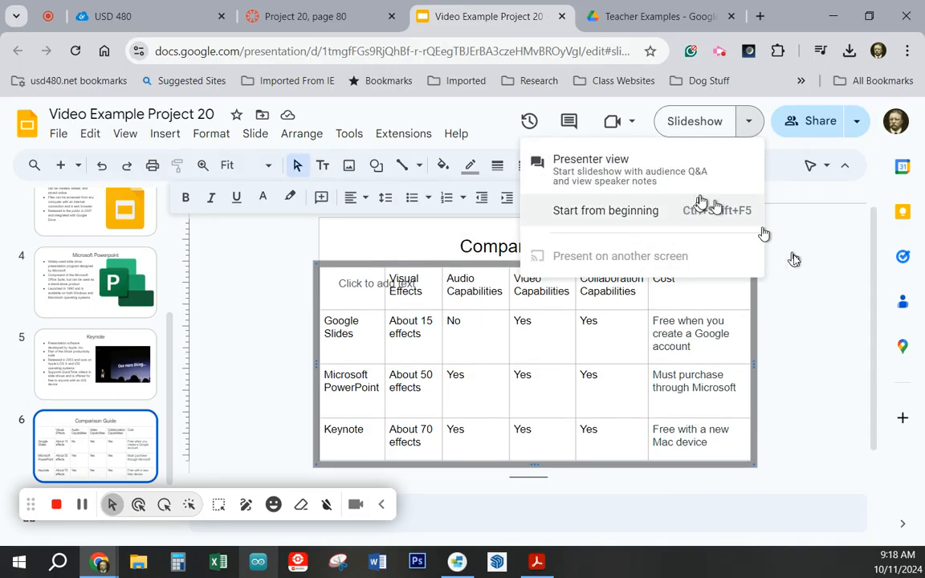
left_click(793, 310)
left_click(679, 124)
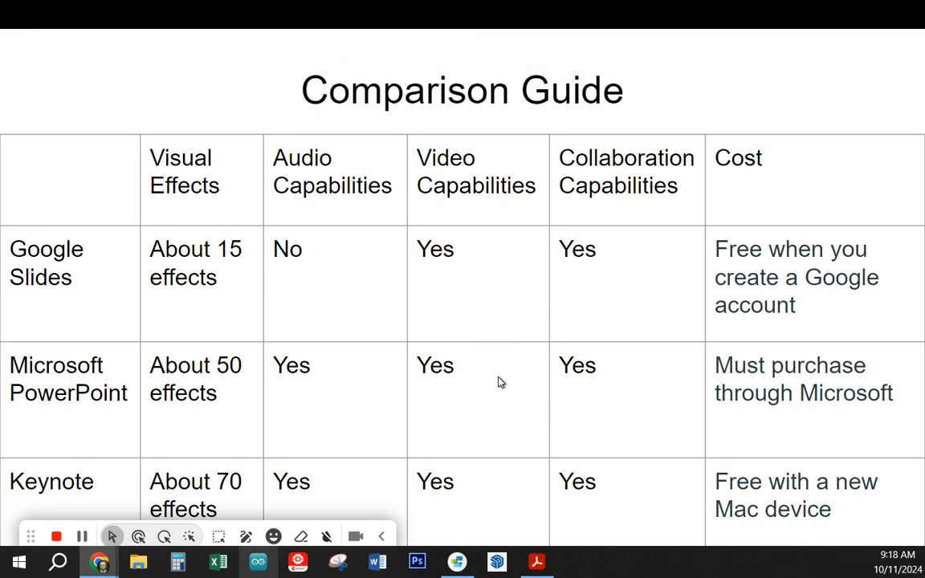
key("Escape")
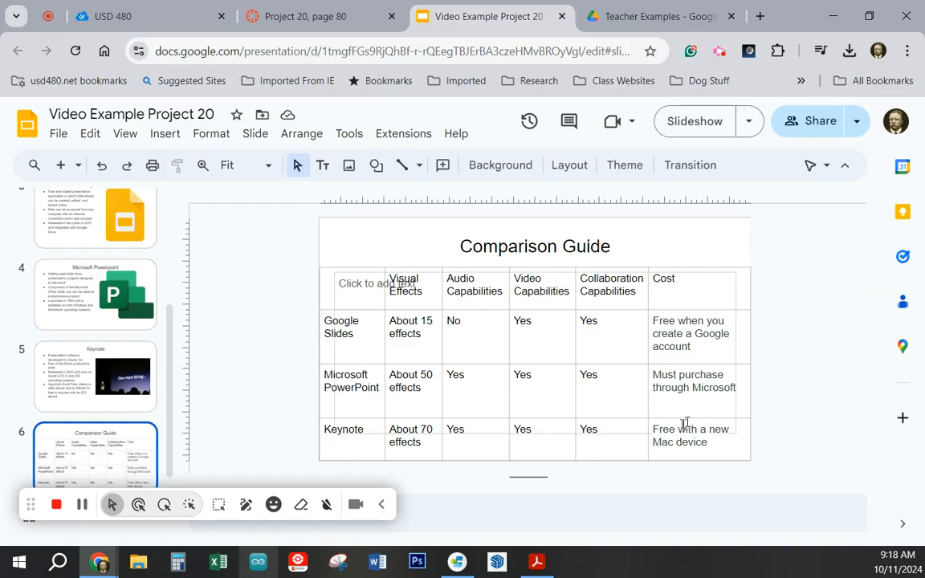
Step: Increase the font size of all table text to 20
left_click_drag(716, 442, 372, 286)
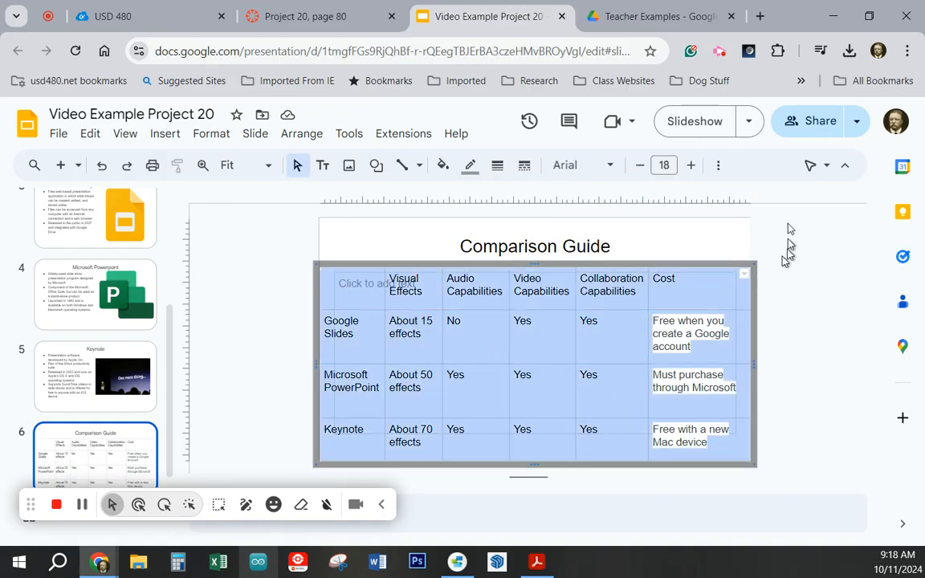
left_click(691, 164)
left_click(692, 165)
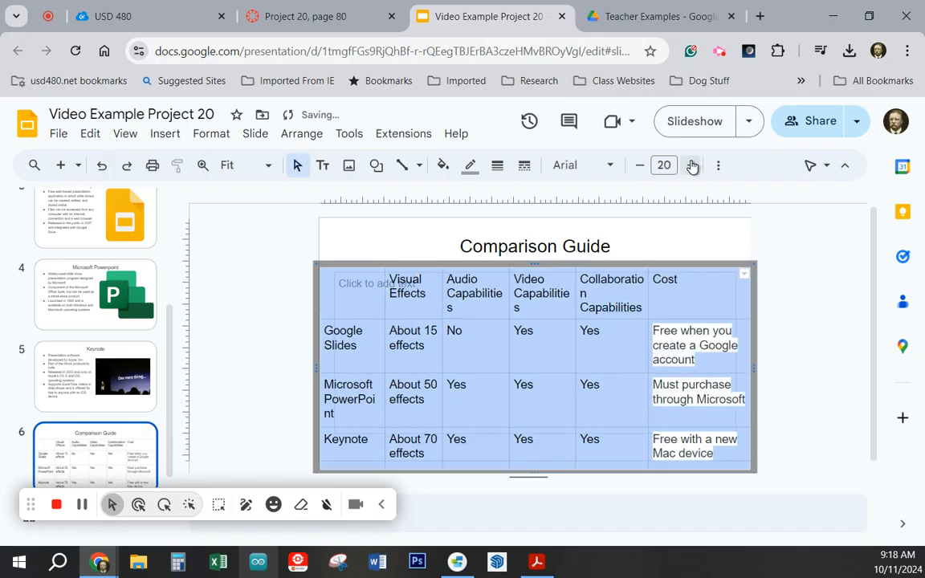
left_click(671, 359)
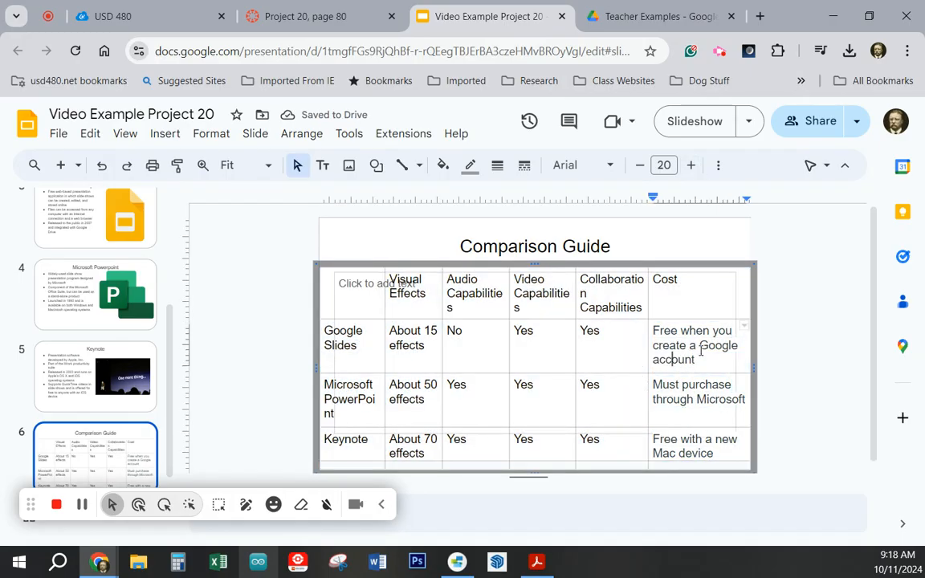
Step: Copy the text formatting of a Collaboration Capabilities "Yes" onto the three Cost entries with Paint format
double_click(594, 331)
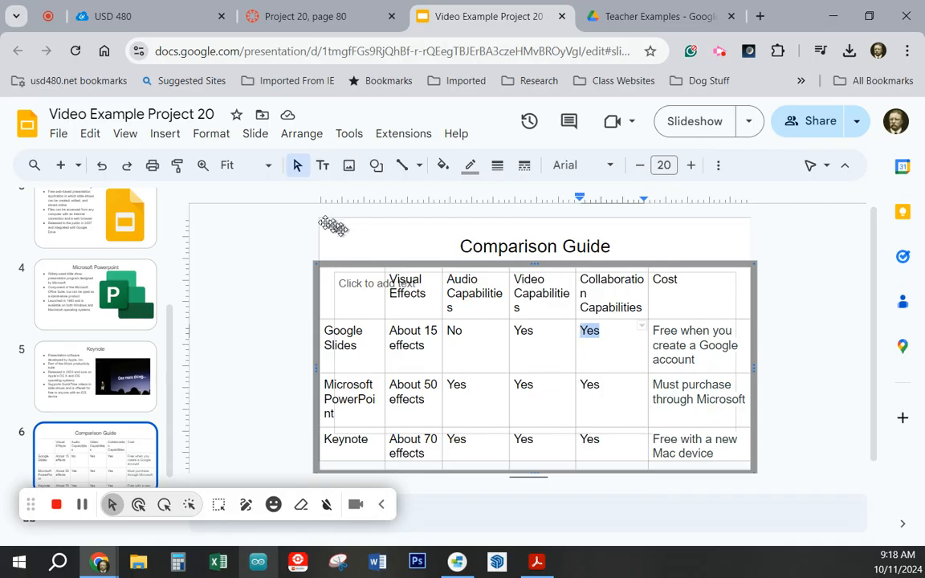
left_click(177, 165)
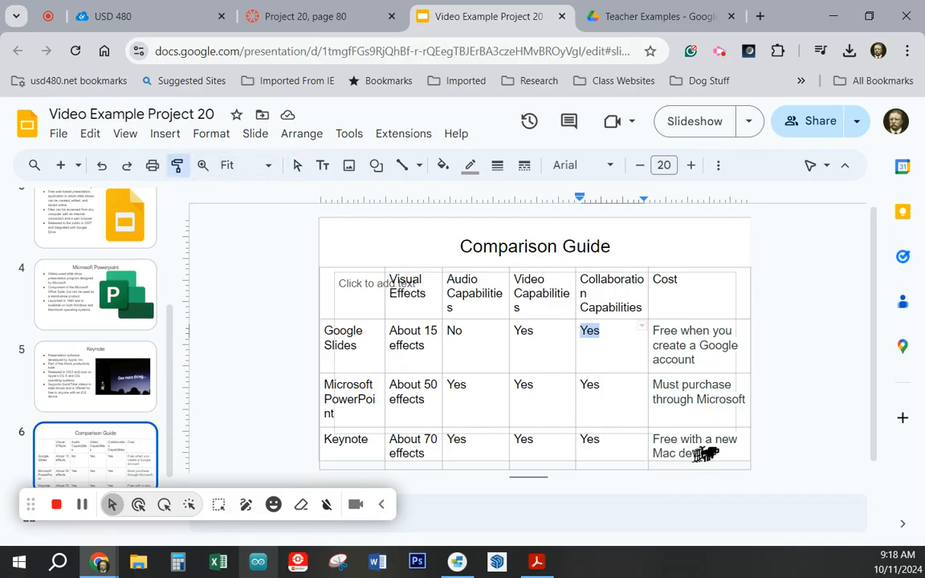
mouse_move(723, 451)
left_mouse_down()
mouse_move(675, 343)
mouse_move(663, 344)
left_mouse_up()
left_click(709, 386)
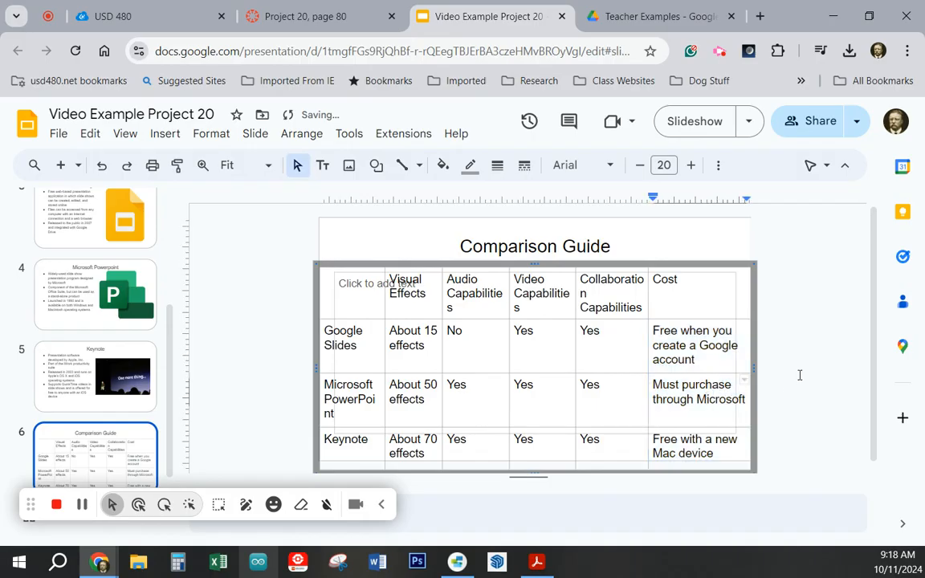
Step: Extend the table's upper edge toward the title and move the Comparison Guide title higher on the slide
left_click(537, 263)
left_click_drag(538, 261, 542, 252)
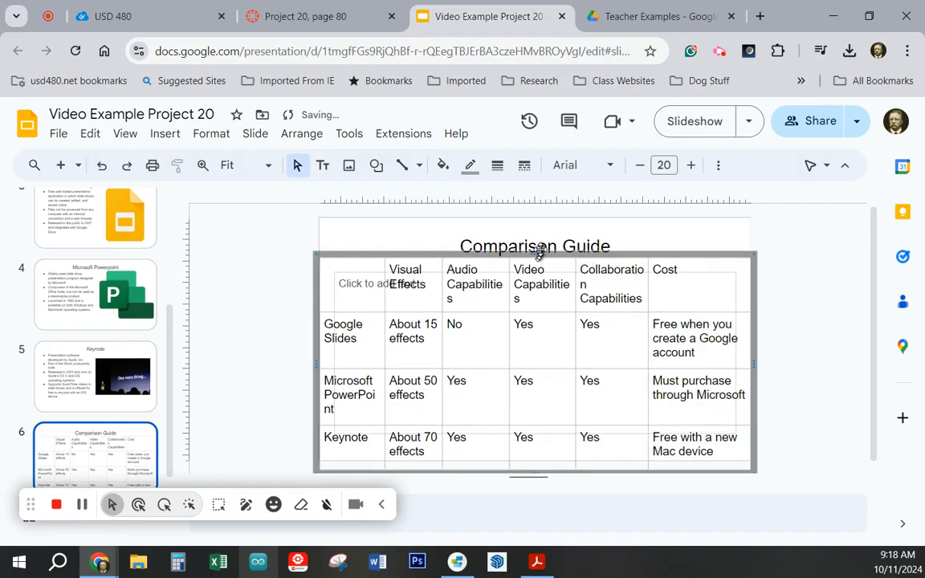
left_click(541, 243)
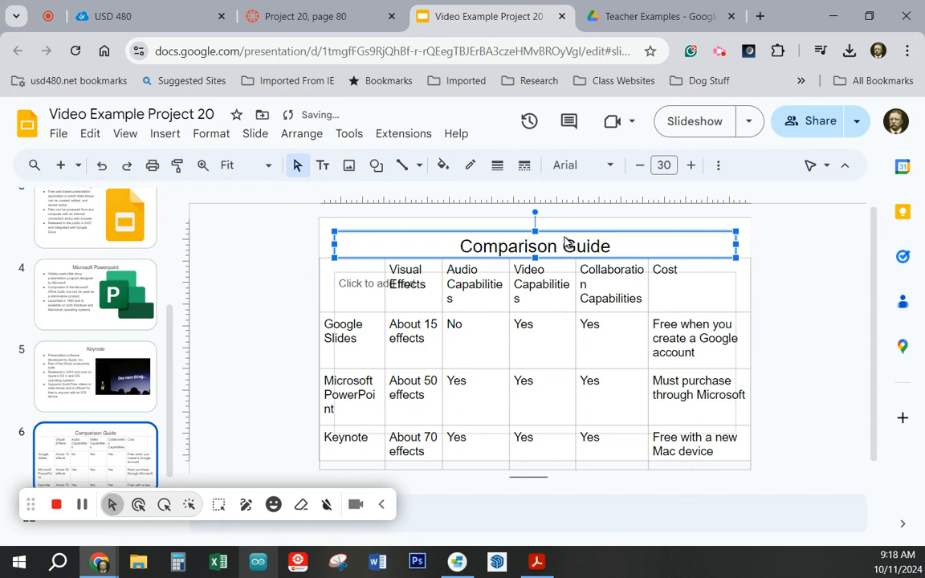
left_click_drag(666, 232, 666, 218)
left_click(574, 327)
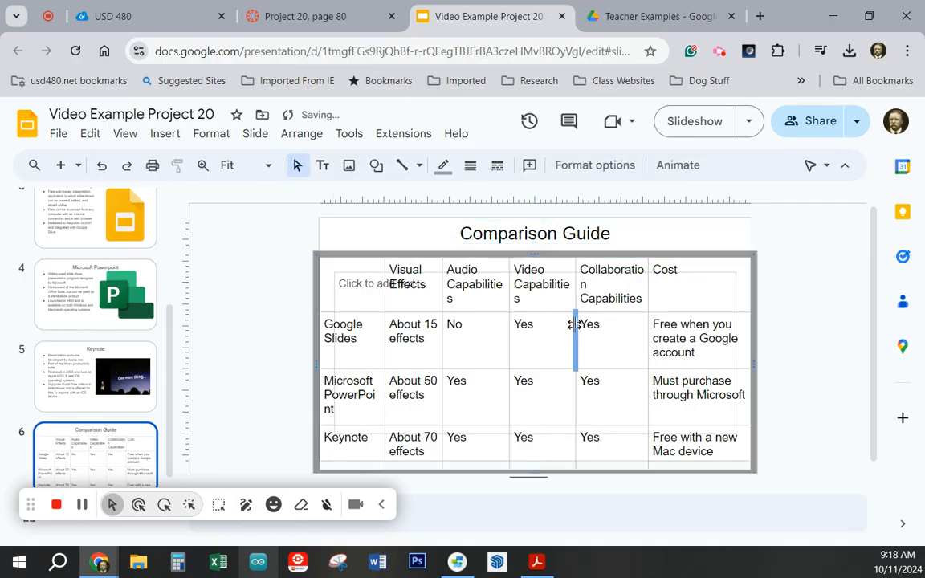
Step: Raise the table's upper edge to just below the title and pull its lower edge up to the slide's bottom
left_click(535, 245)
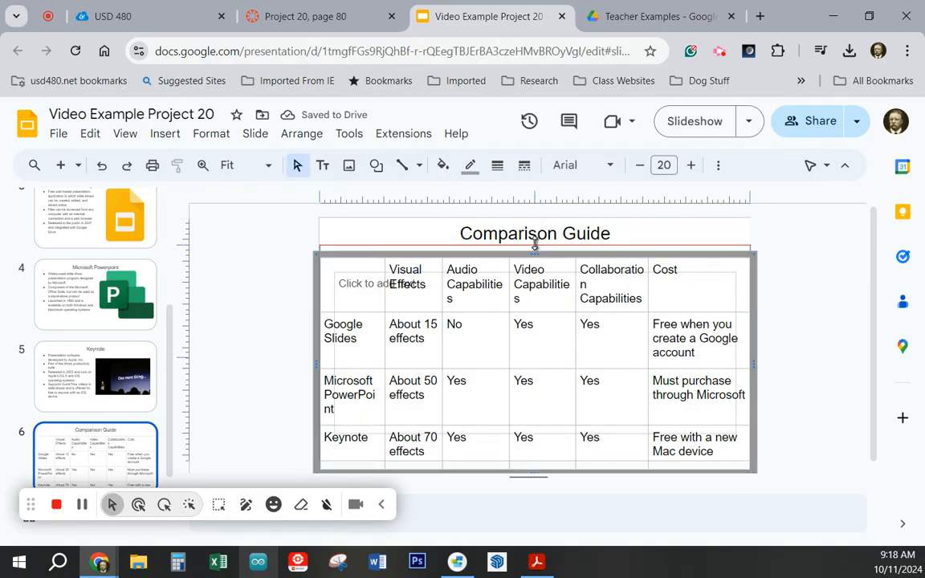
left_click_drag(535, 246, 535, 239)
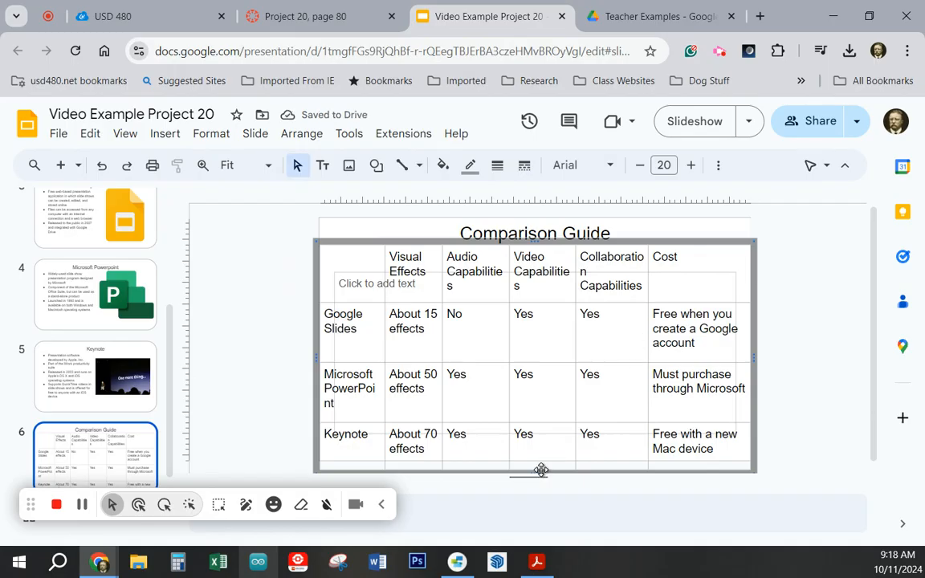
left_click_drag(544, 472, 545, 459)
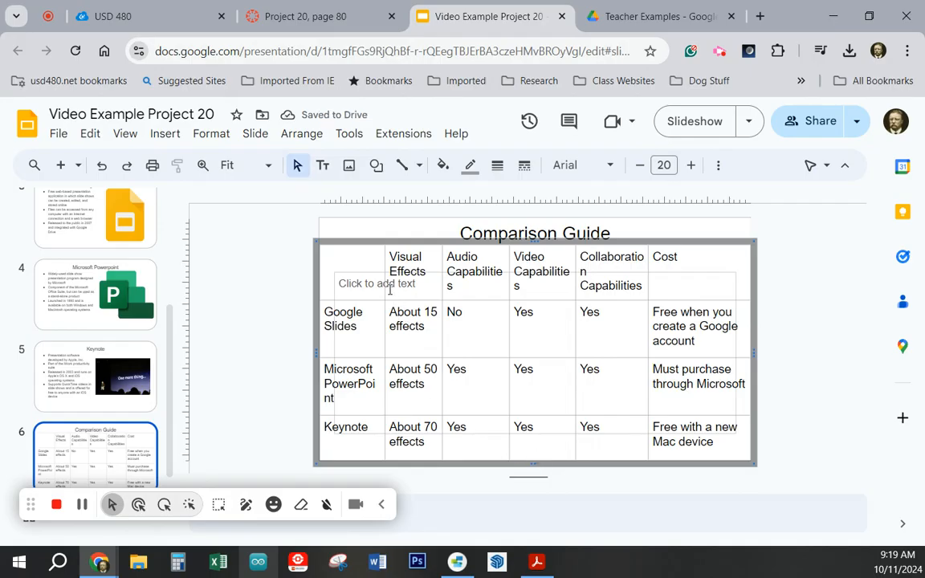
Step: Widen the first, Audio Capabilities and Collaboration Capabilities columns so their words no longer split across lines
left_click_drag(386, 294, 390, 293)
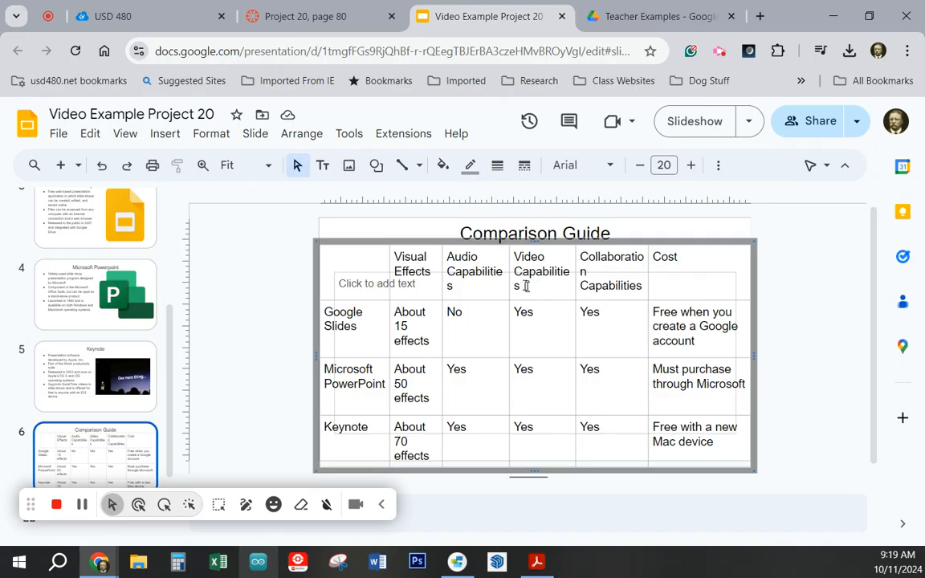
left_click_drag(508, 276, 515, 274)
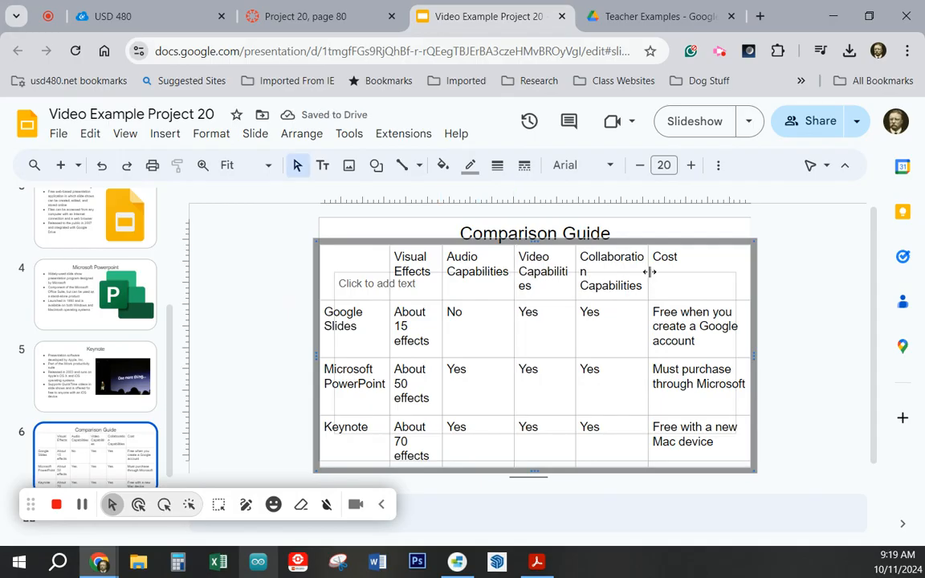
left_click_drag(648, 272, 656, 271)
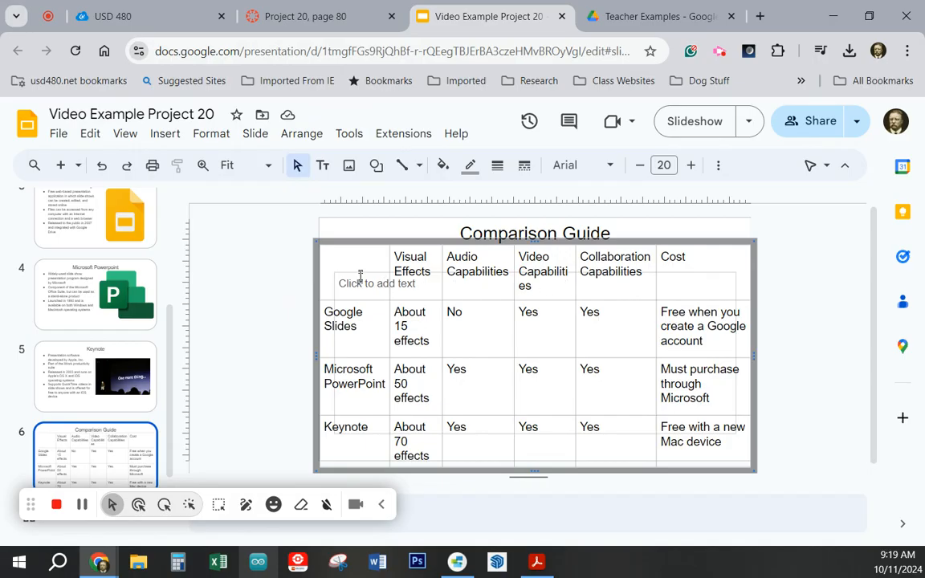
Step: Insert a new empty row above the table's header row
left_click_drag(351, 262, 687, 262)
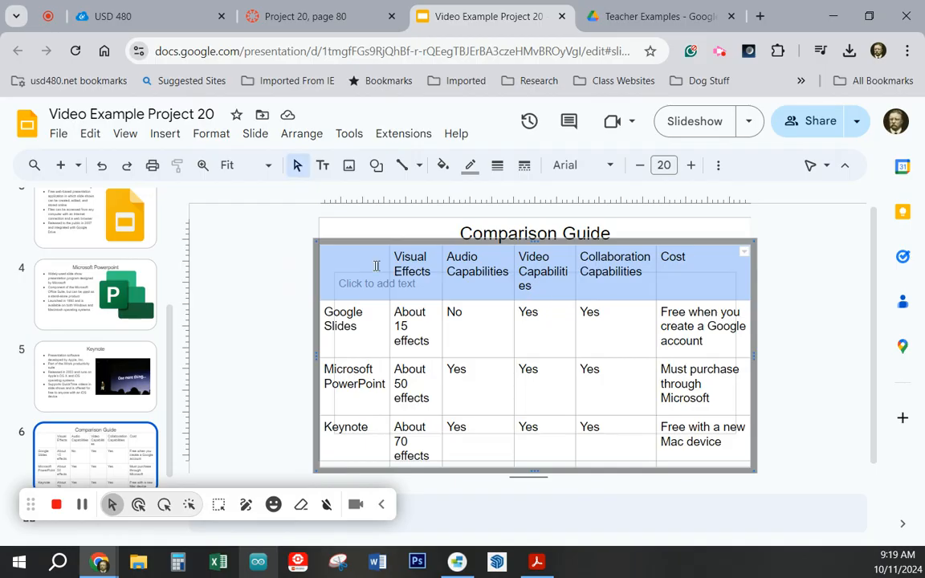
right_click(353, 260)
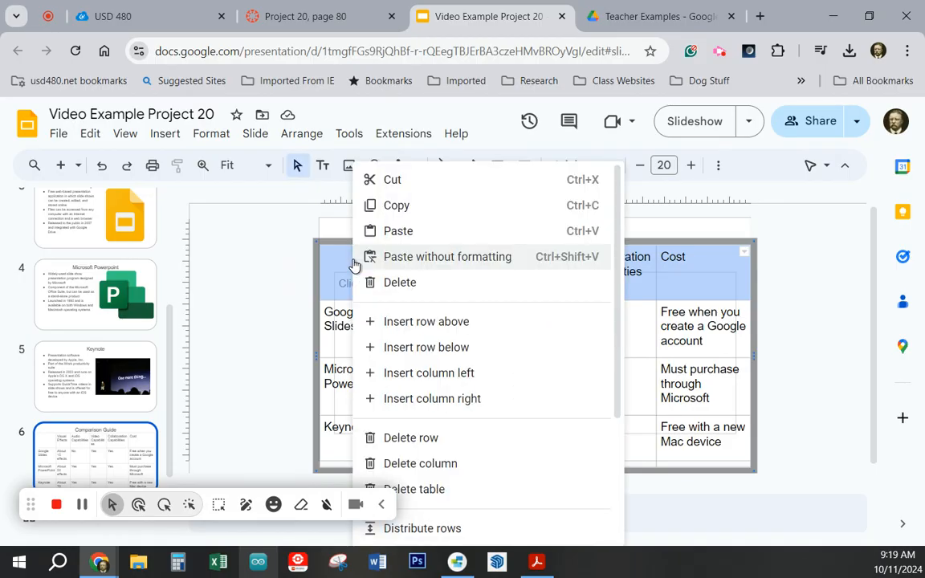
scroll(490, 367, "down", 3)
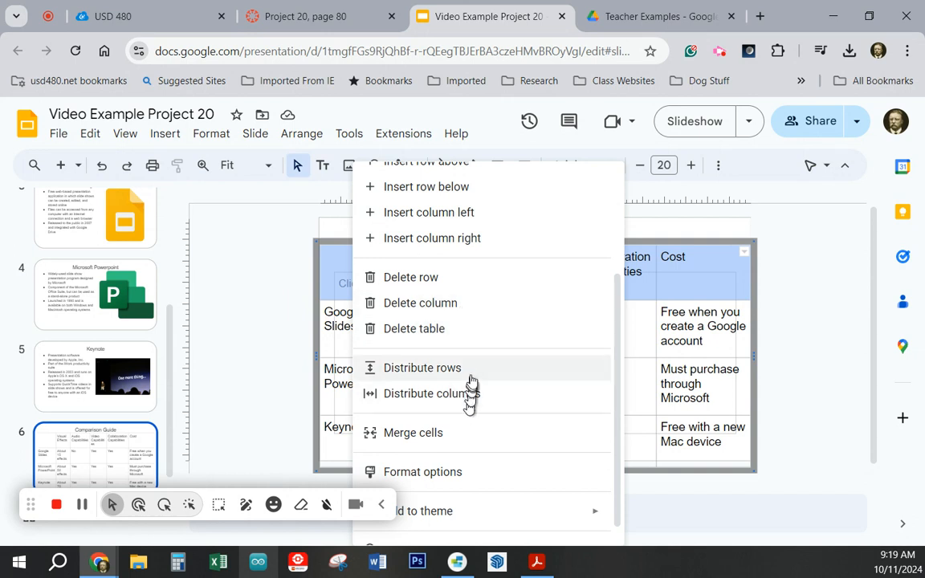
scroll(473, 376, "up", 3)
left_click(464, 323)
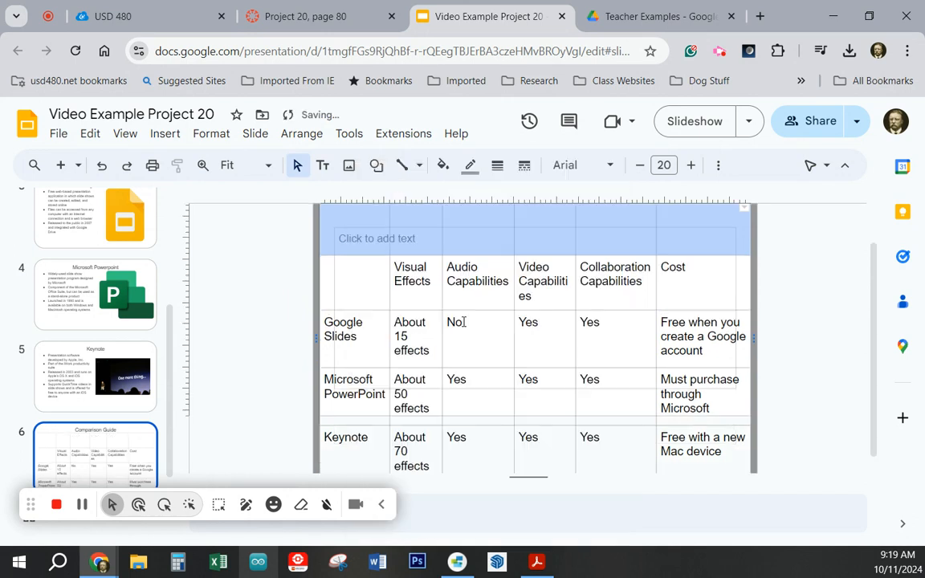
double_click(492, 246)
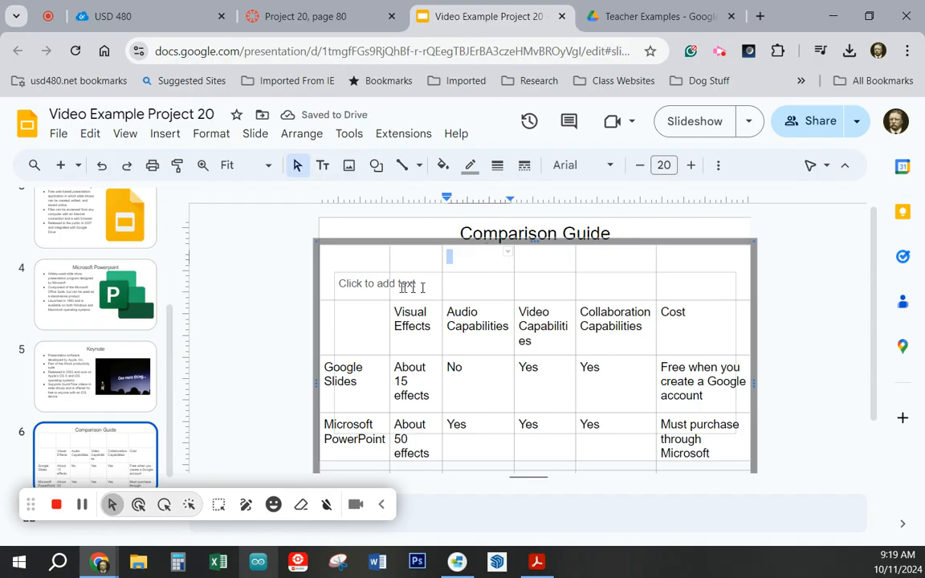
left_click(362, 269)
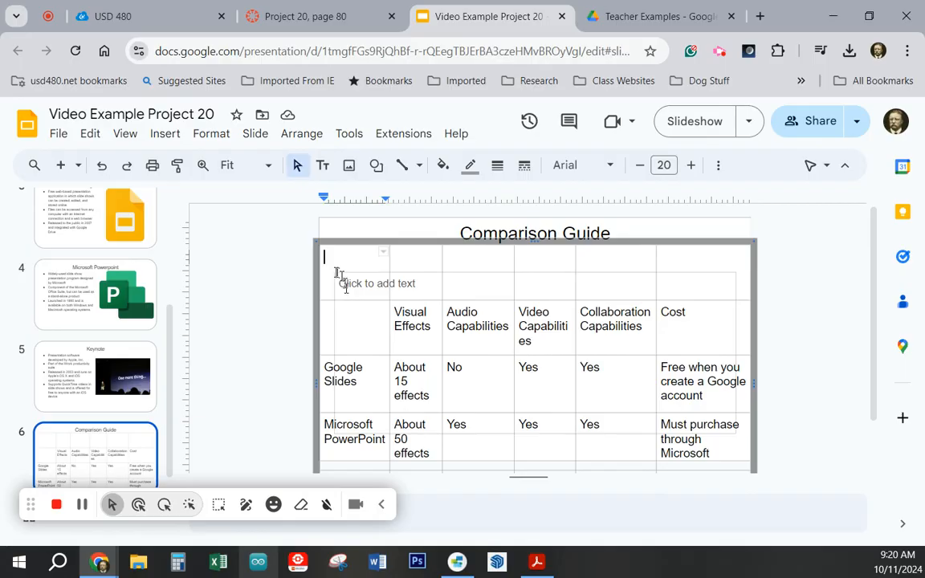
double_click(470, 283)
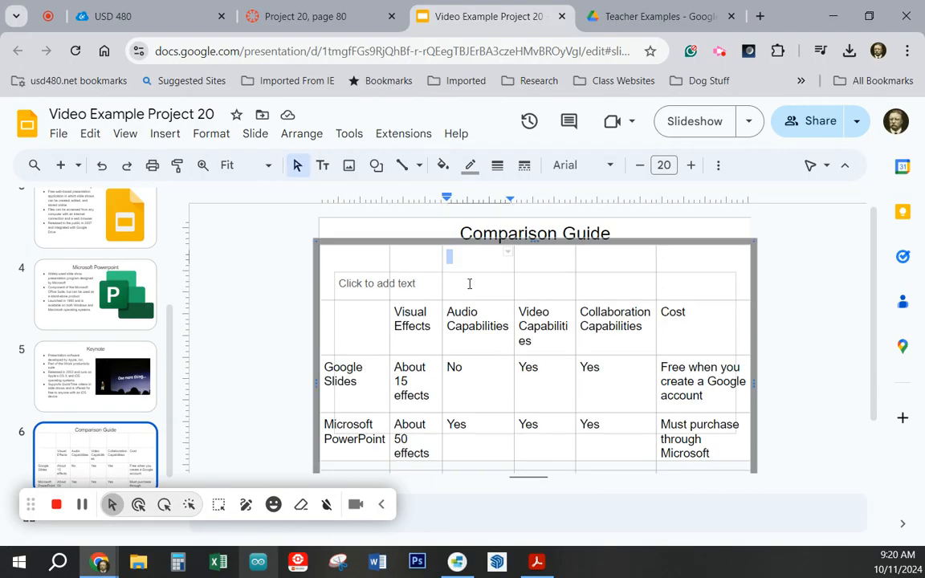
key("Page_Up")
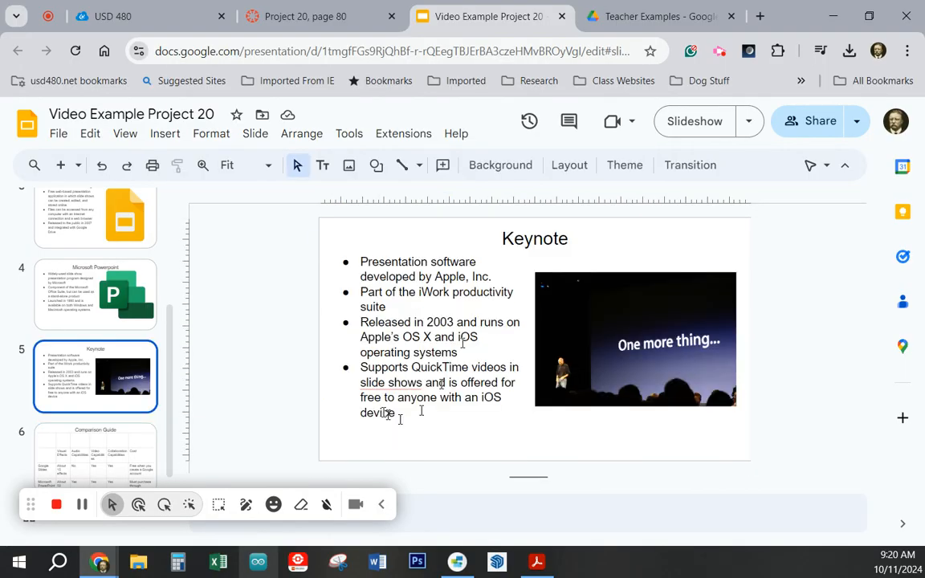
left_click(144, 429)
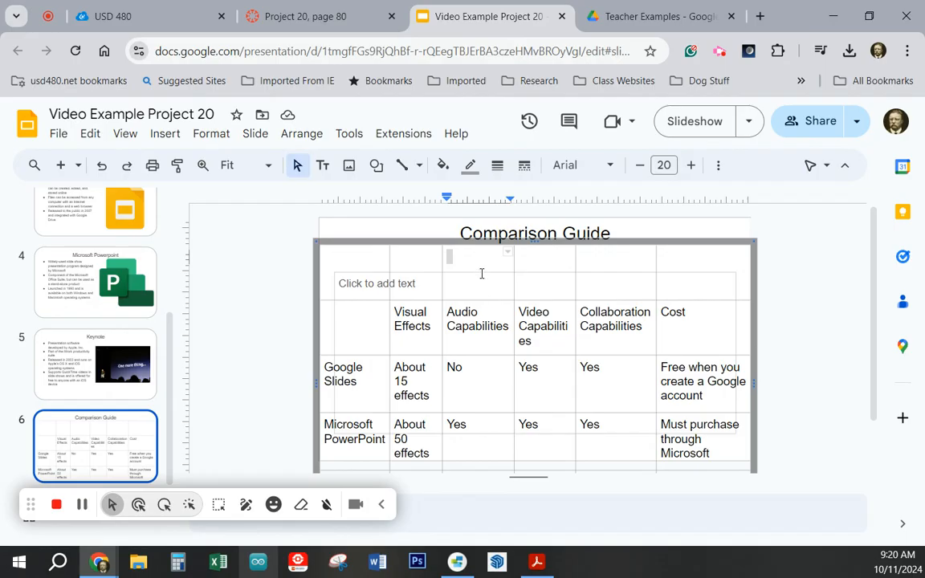
left_click_drag(473, 265, 596, 268)
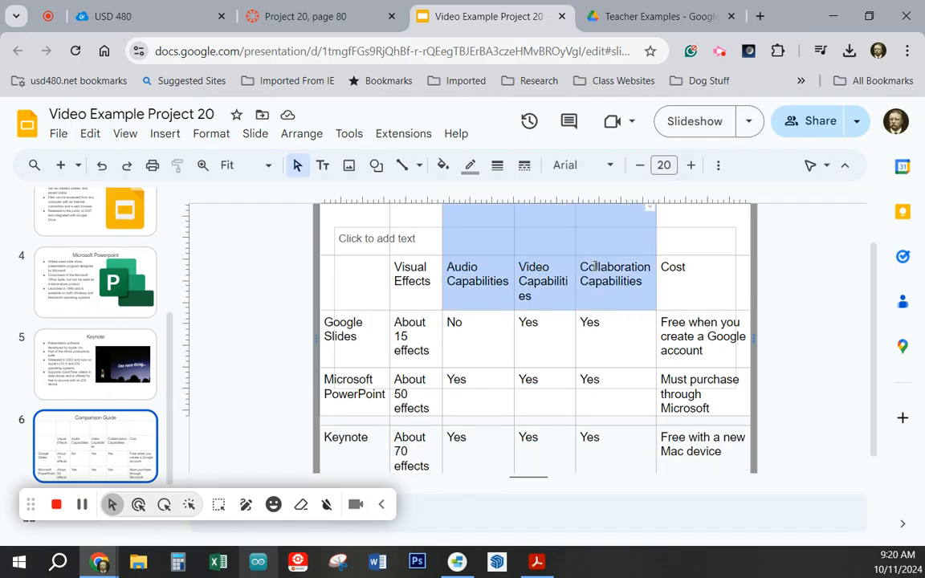
scroll(608, 289, "up", 1)
left_click(611, 260)
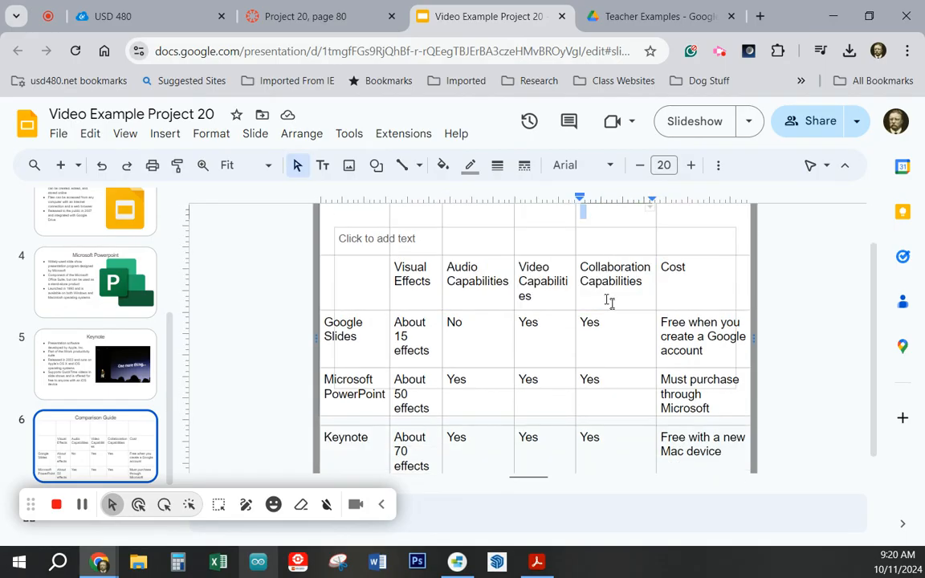
scroll(609, 301, "up", 1)
left_click_drag(604, 267, 470, 249)
scroll(541, 287, "up", 1)
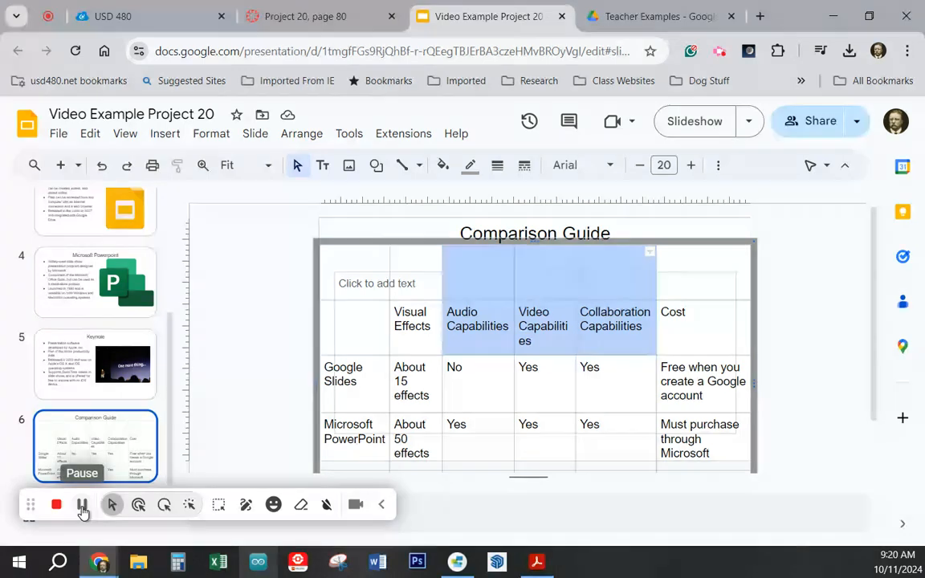
left_click(82, 506)
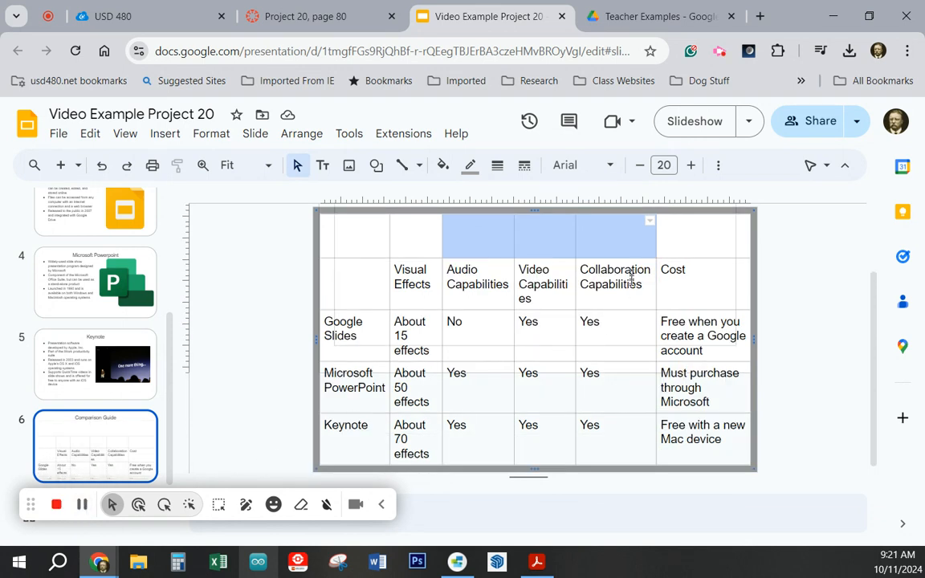
Step: Merge the three empty top-row cells above the Audio, Video and Collaboration Capabilities headings into one cell
left_click(632, 277)
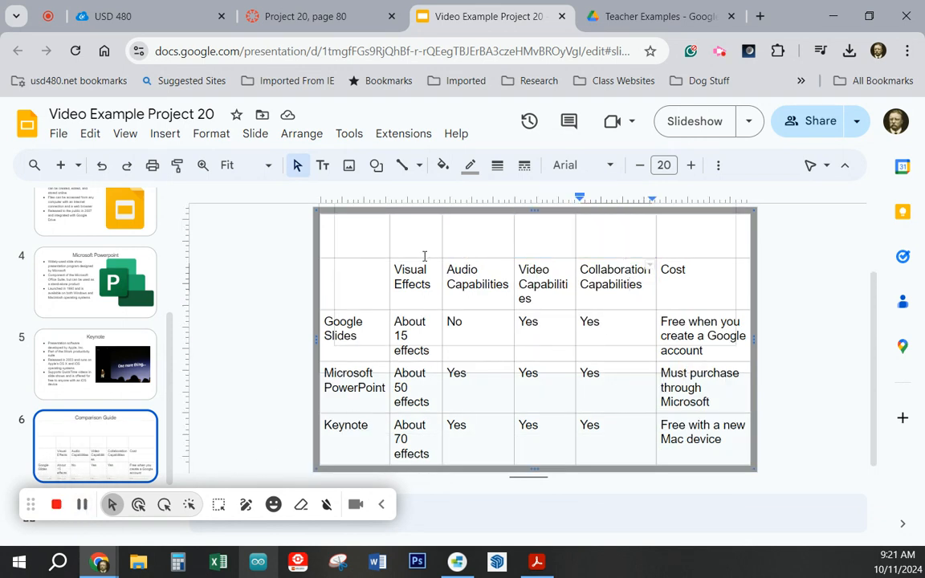
left_click_drag(479, 242, 619, 245)
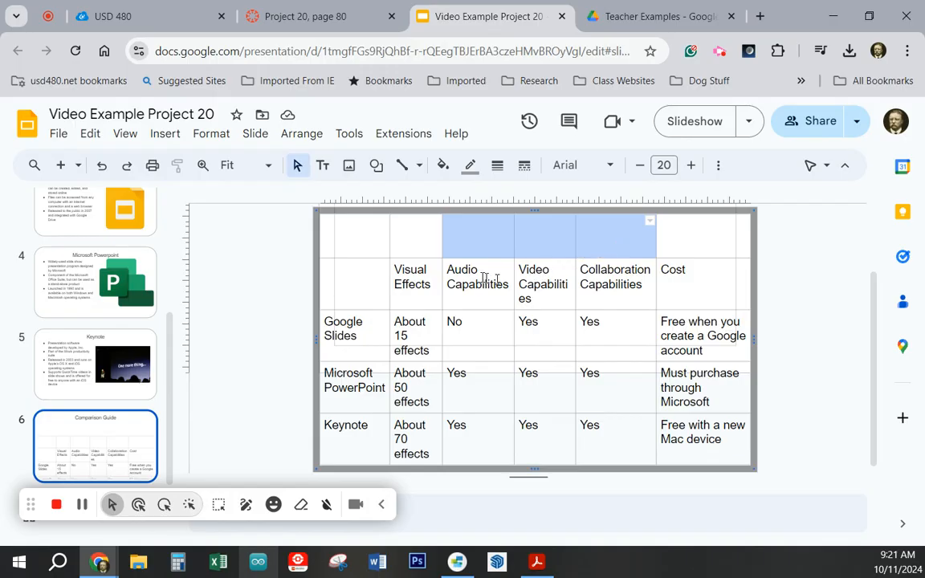
left_click(610, 283)
left_click_drag(622, 241, 488, 238)
right_click(481, 233)
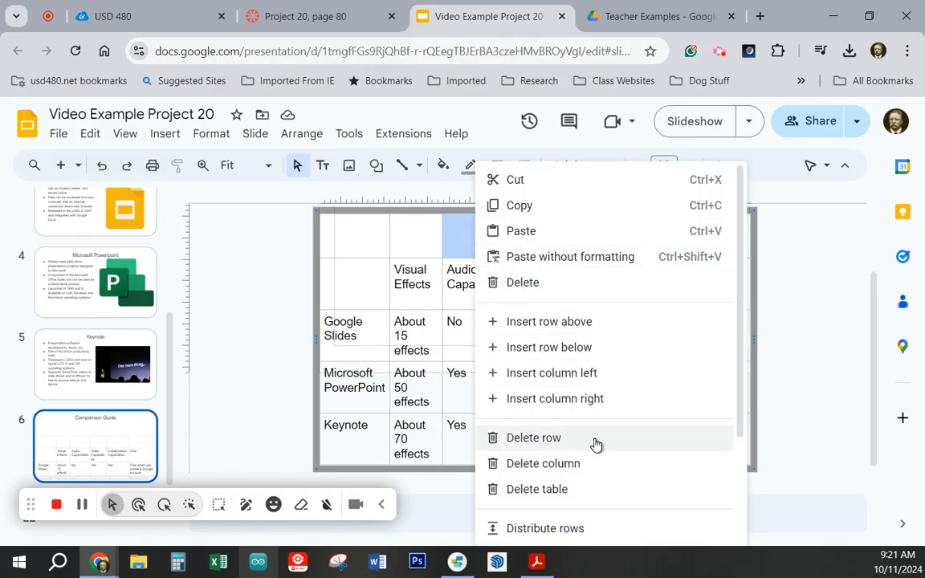
scroll(608, 408, "down", 1)
scroll(608, 408, "down", 3)
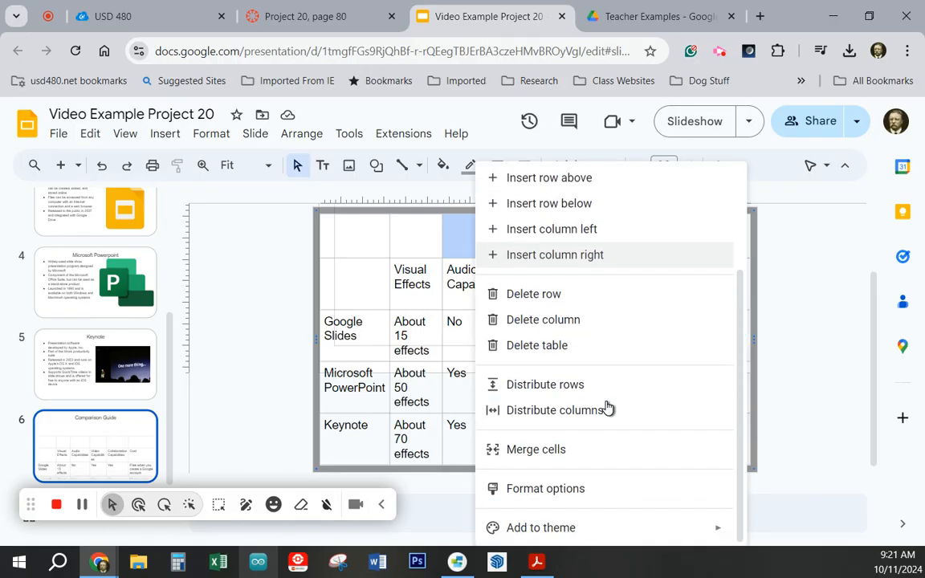
left_click(568, 452)
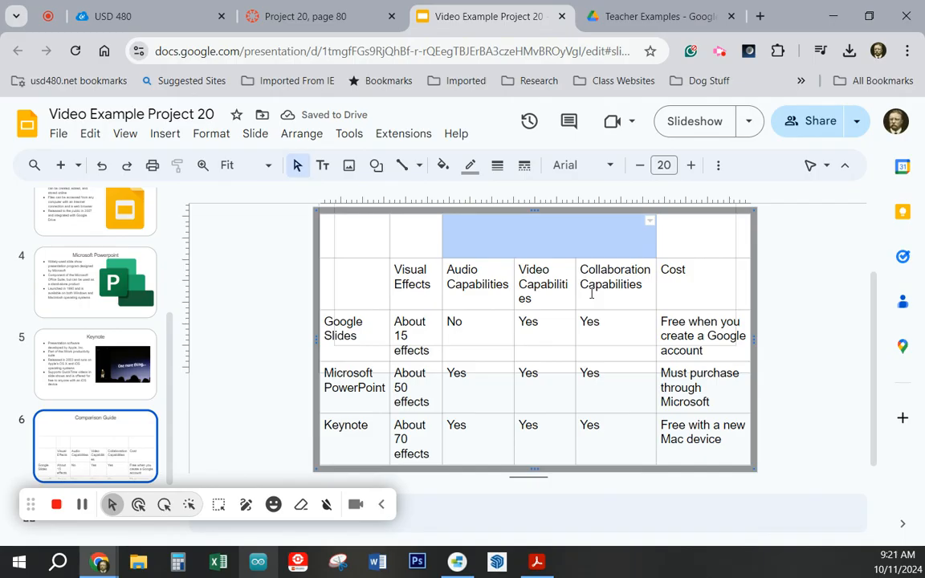
Step: Enter "Capabilities" in the merged cell and center the text horizontally
type("V")
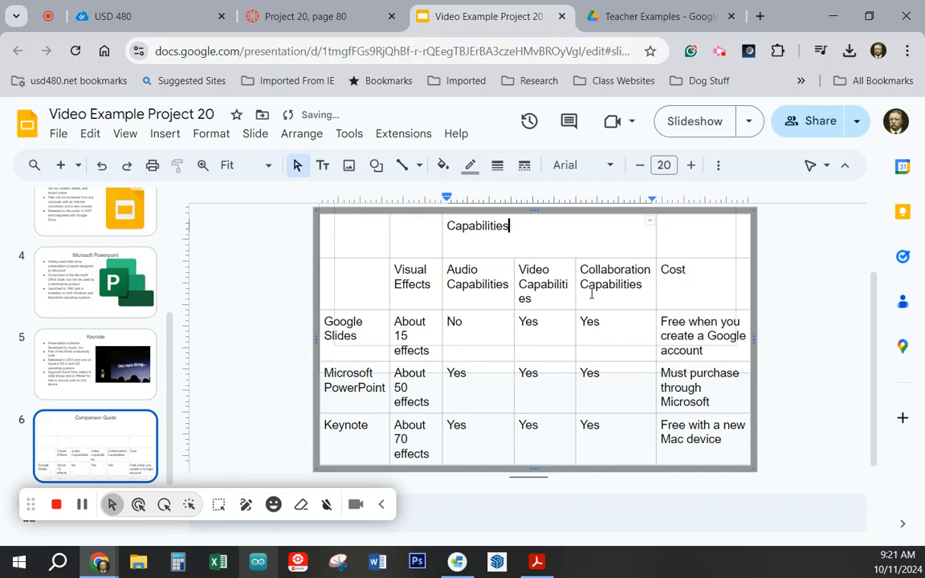
left_click_drag(511, 227, 451, 226)
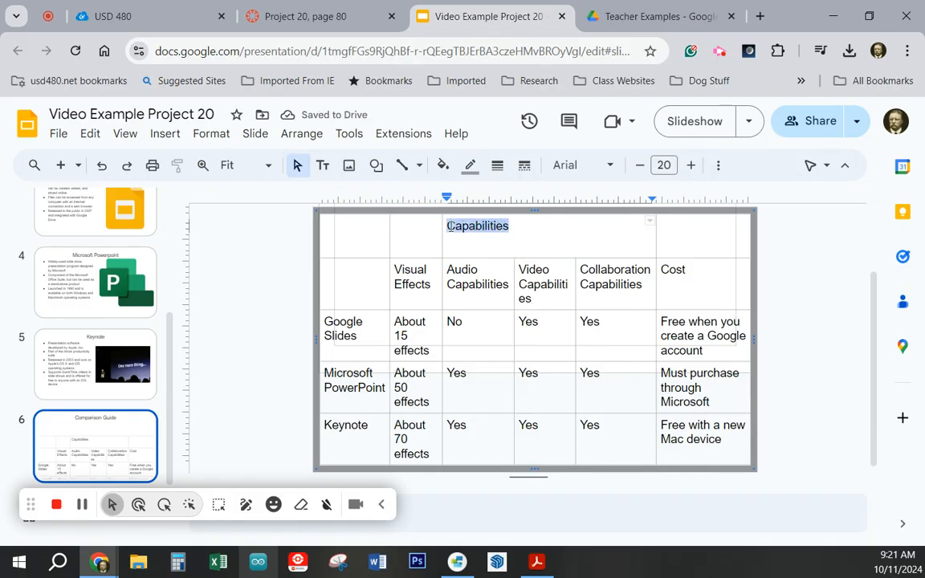
left_click(719, 166)
left_click(387, 199)
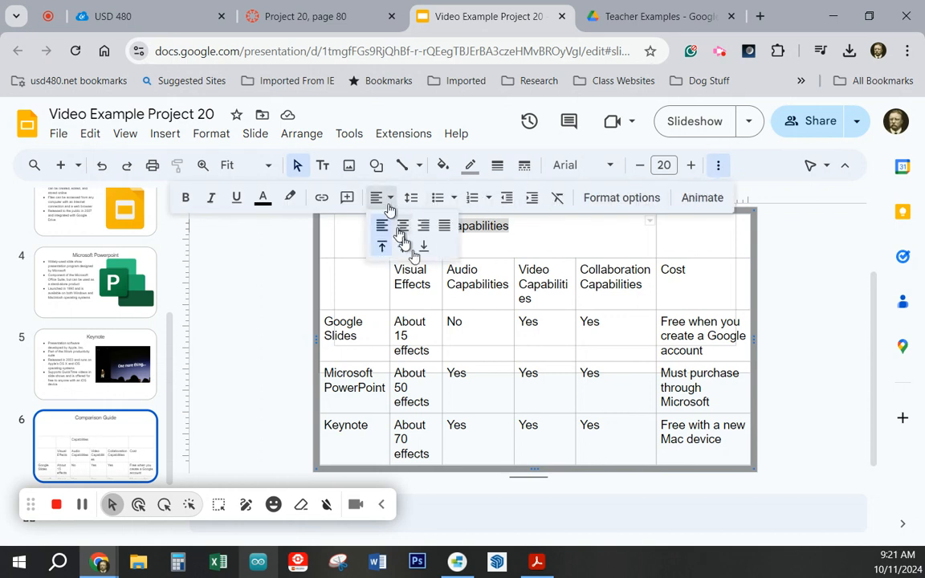
left_click(409, 232)
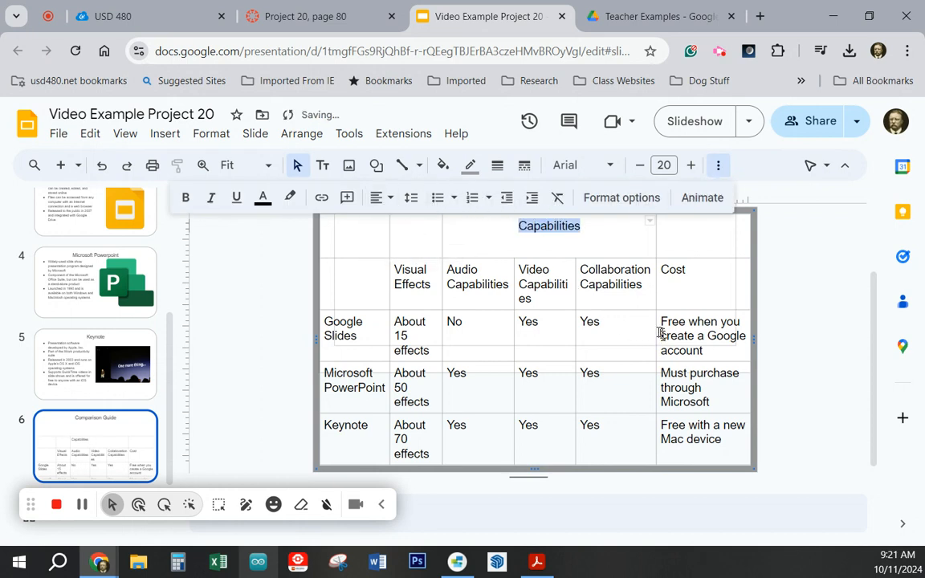
Step: Remove the word "Capabilities" from the Audio, Video and Collaboration column headings
left_click(532, 298)
left_click_drag(447, 288, 507, 284)
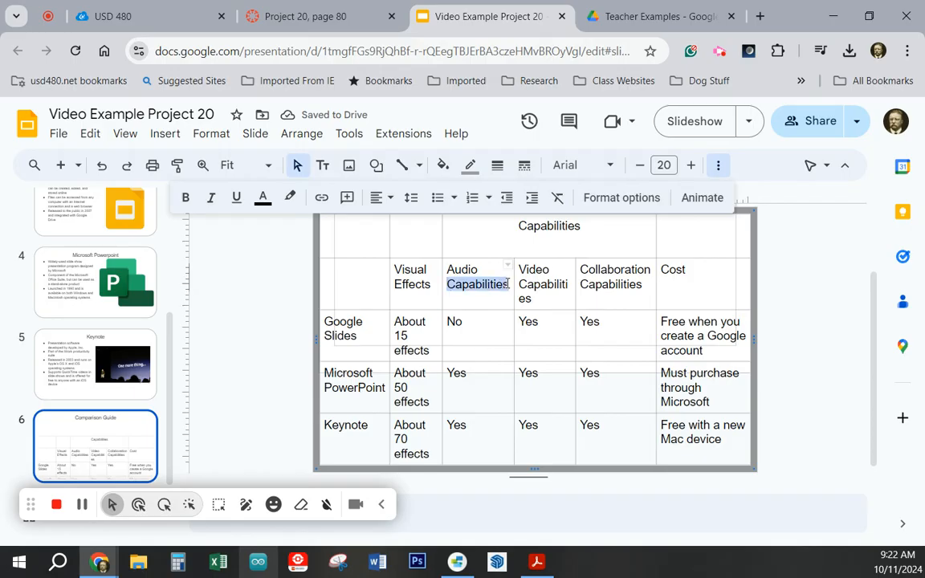
key("BackSpace")
left_click_drag(520, 284, 644, 289)
key("BackSpace")
key("BackSpace")
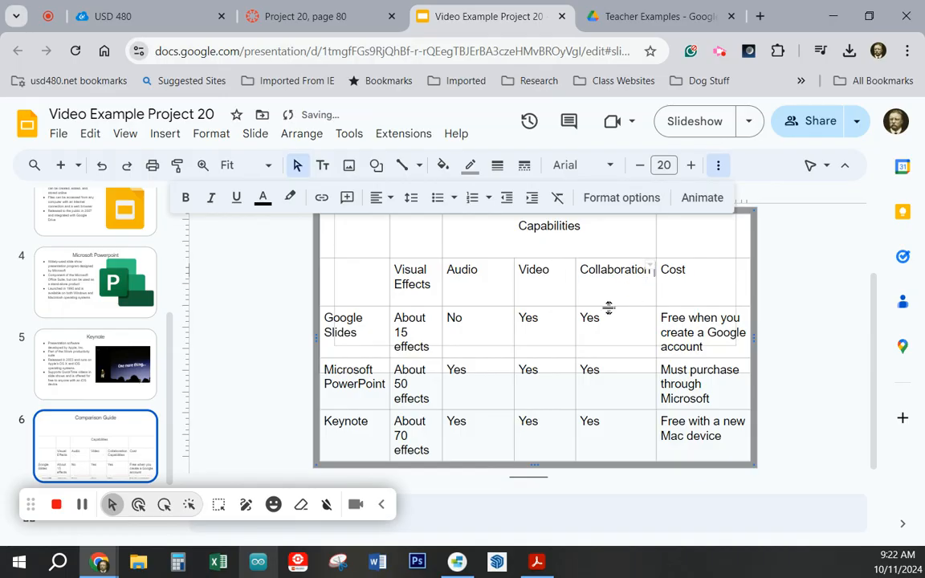
Step: Reduce the heights of the merged Capabilities row and the column heading row to fit their text
mouse_move(538, 257)
left_mouse_down()
mouse_move(546, 236)
mouse_move(539, 240)
left_mouse_up()
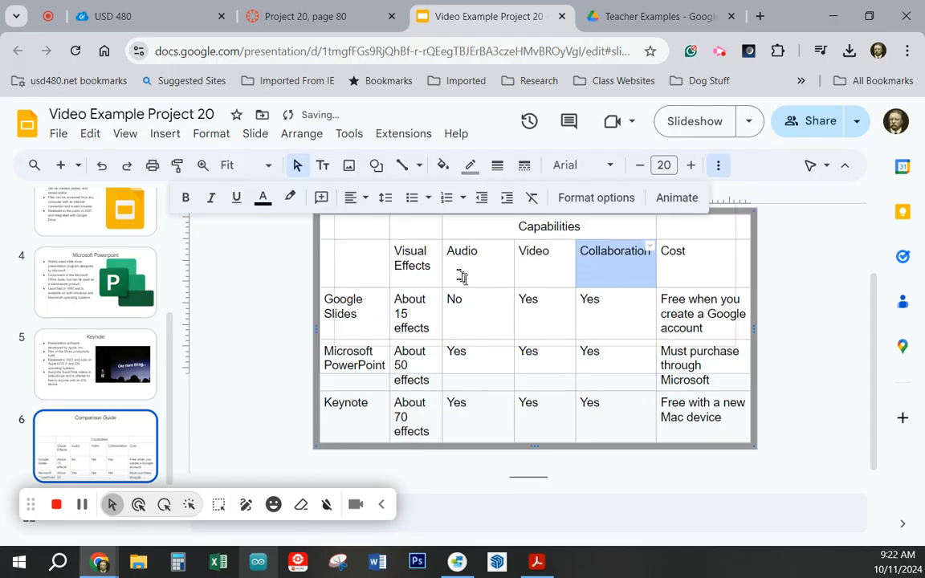
left_click_drag(480, 288, 490, 273)
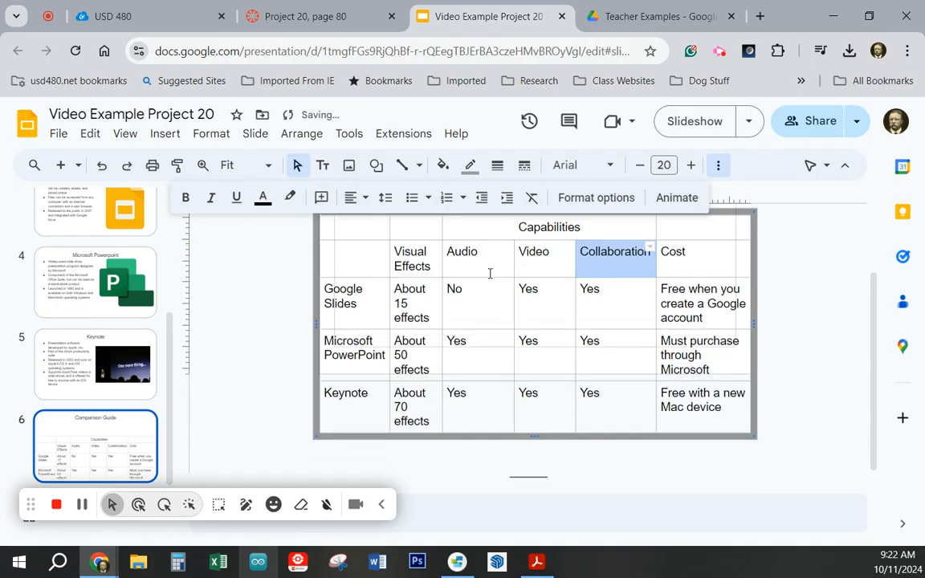
left_click(465, 460)
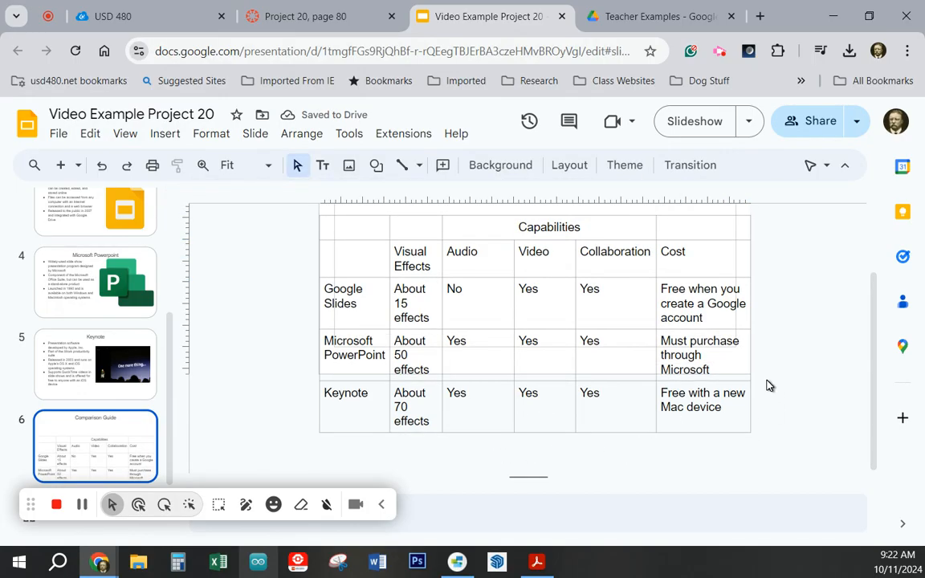
scroll(708, 414, "up", 2)
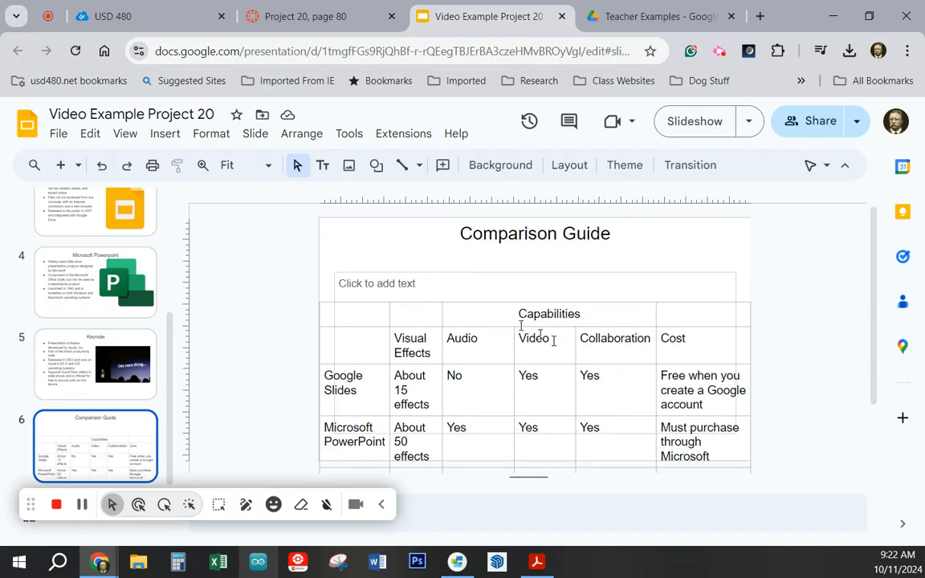
left_click(516, 300)
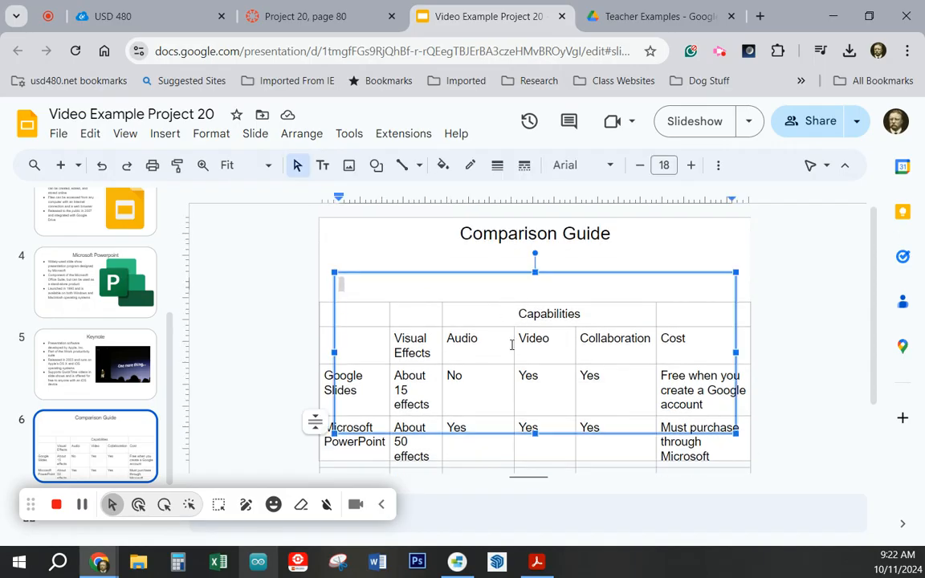
left_click(479, 338)
scroll(479, 336, "down", 2)
scroll(571, 384, "up", 4)
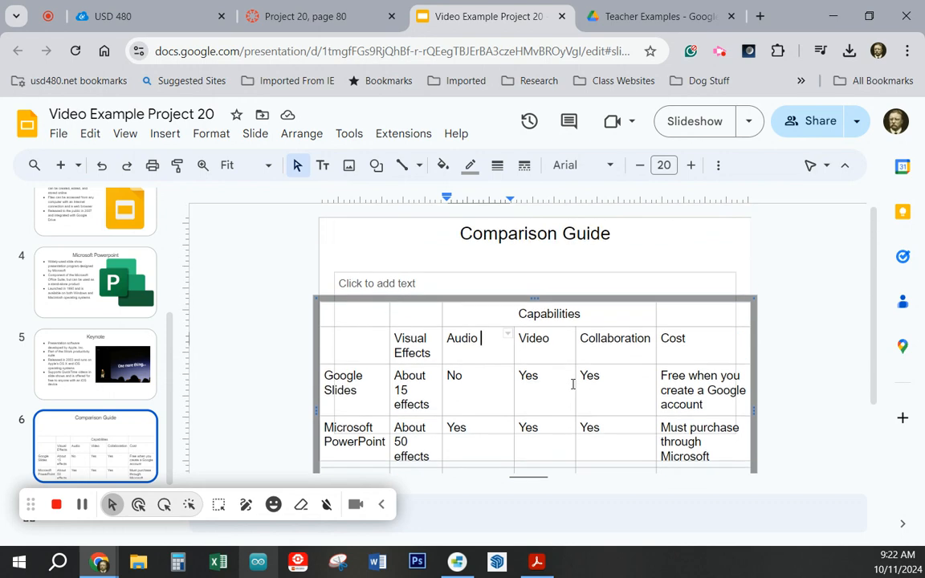
left_click(69, 423)
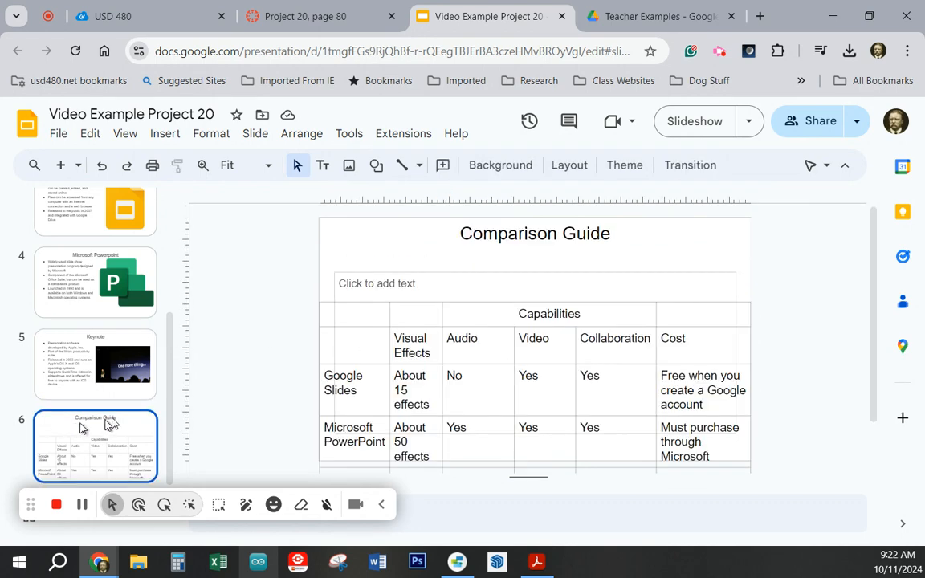
left_click(491, 330)
scroll(522, 332, "down", 1)
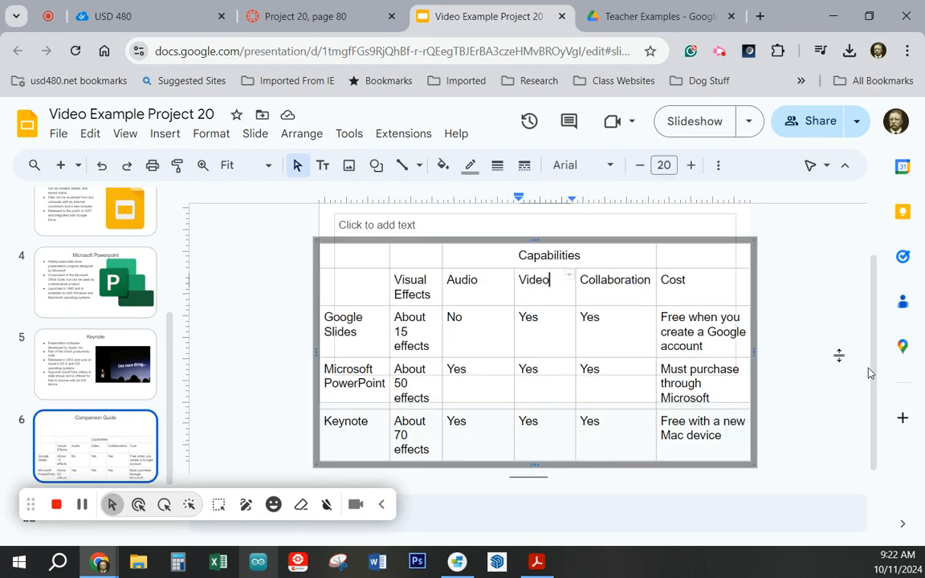
Step: Stretch the table's upper edge up to just beneath the Comparison Guide title
left_click_drag(875, 371, 878, 314)
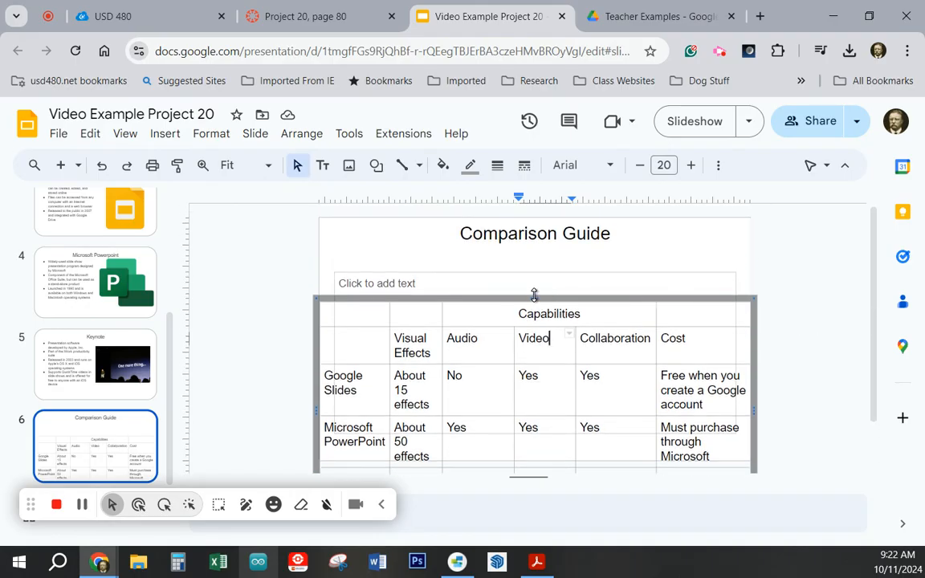
scroll(534, 295, "down", 1)
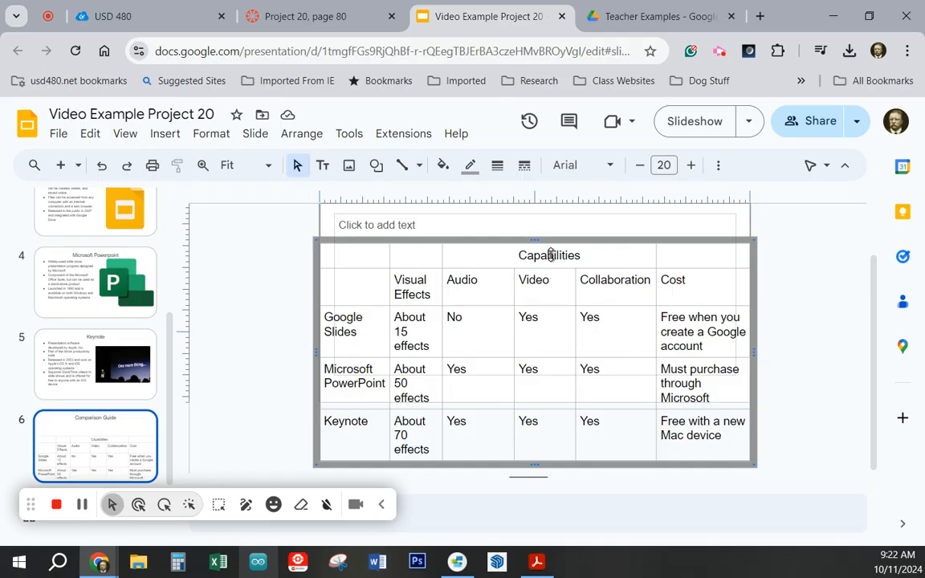
left_click_drag(551, 254, 551, 215)
scroll(864, 351, "up", 1)
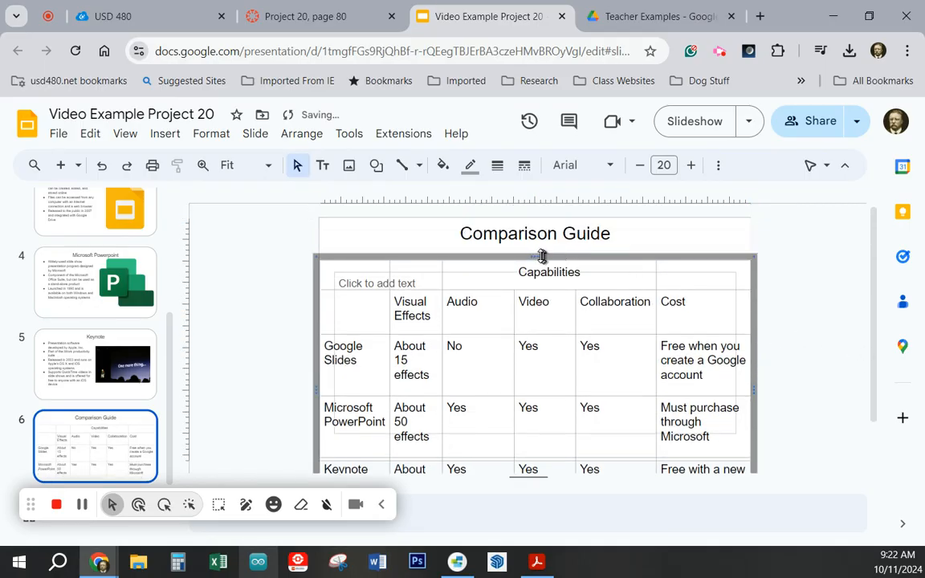
left_click_drag(535, 256, 535, 244)
scroll(785, 341, "down", 2)
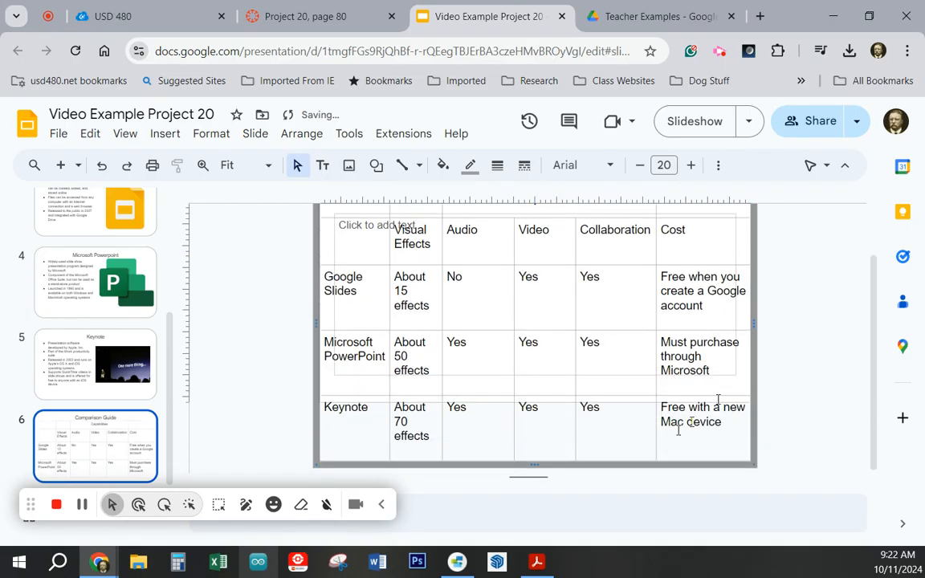
Step: Shrink the table's height from its lower edge so that all rows fit on the slide
left_click_drag(538, 464, 533, 422)
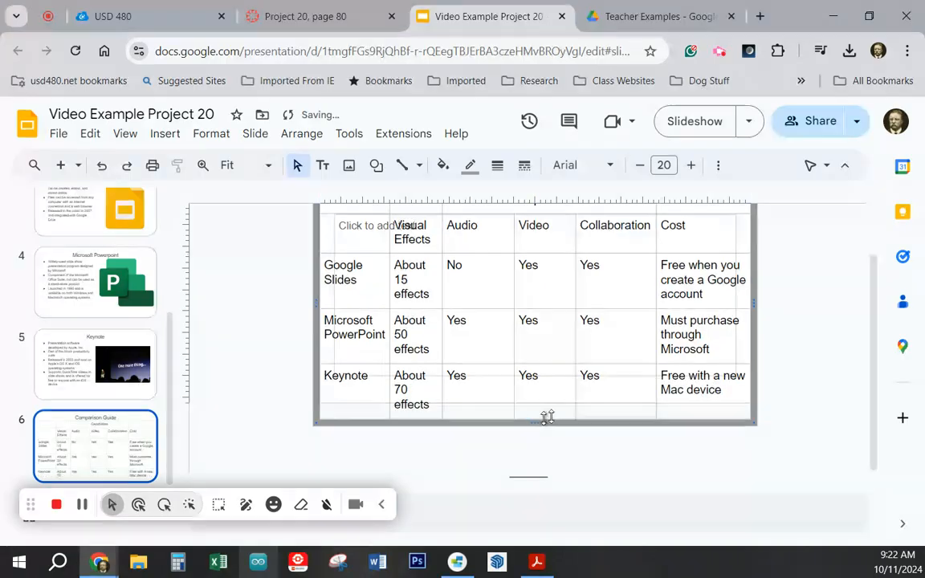
scroll(665, 423, "up", 1)
scroll(547, 384, "down", 1)
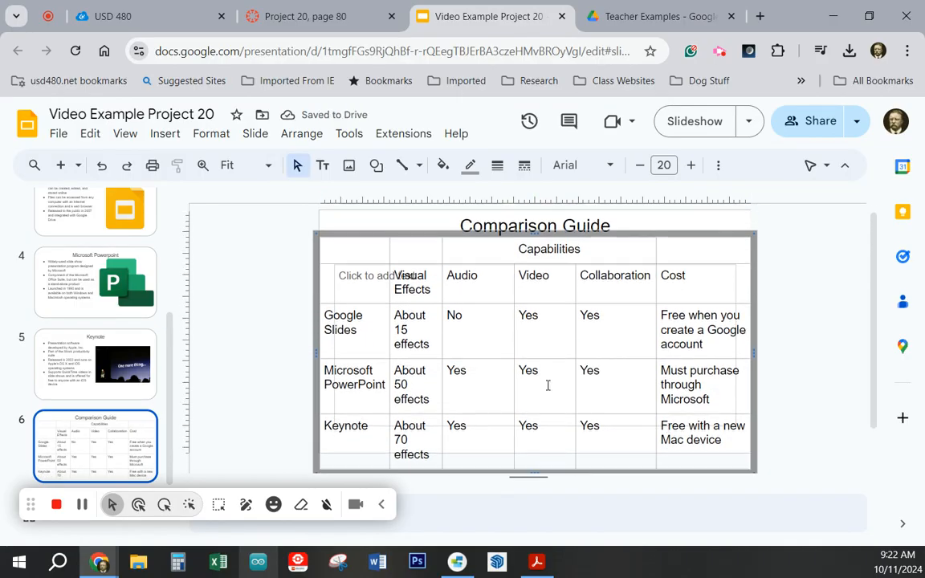
left_click_drag(531, 424, 536, 407)
scroll(658, 448, "up", 1)
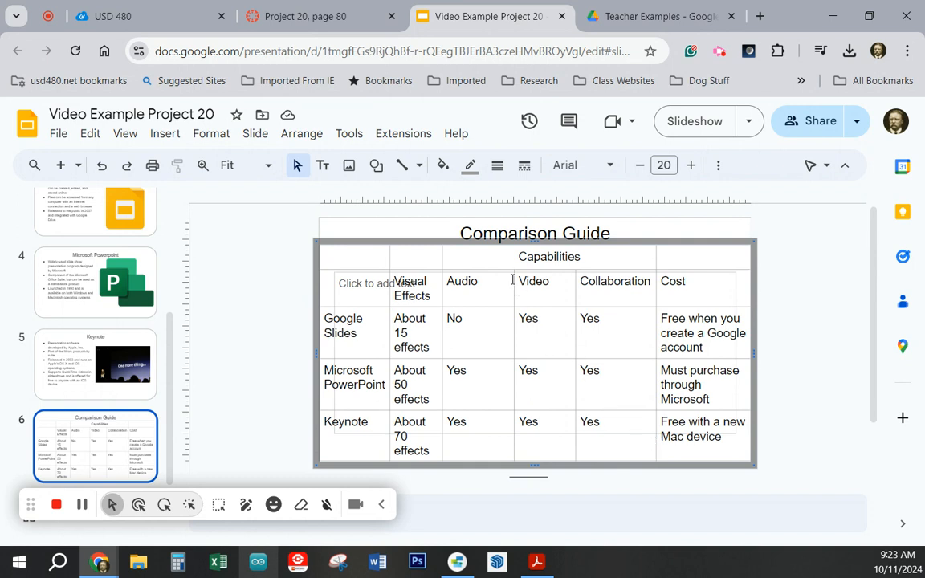
Step: Narrow the Audio, Video and Collaboration columns to fit their headings, giving the freed width to the Cost column
left_click_drag(514, 298, 488, 296)
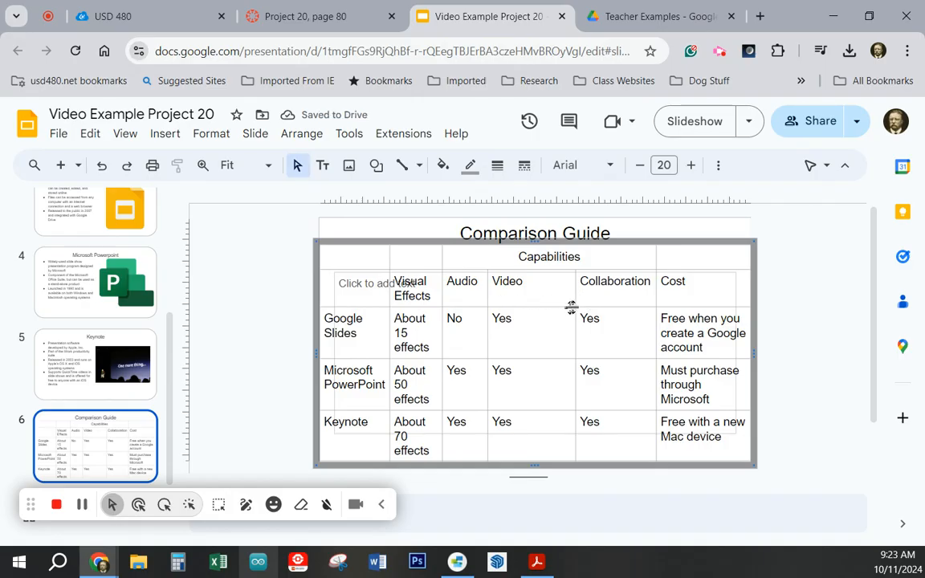
left_click_drag(576, 291, 529, 291)
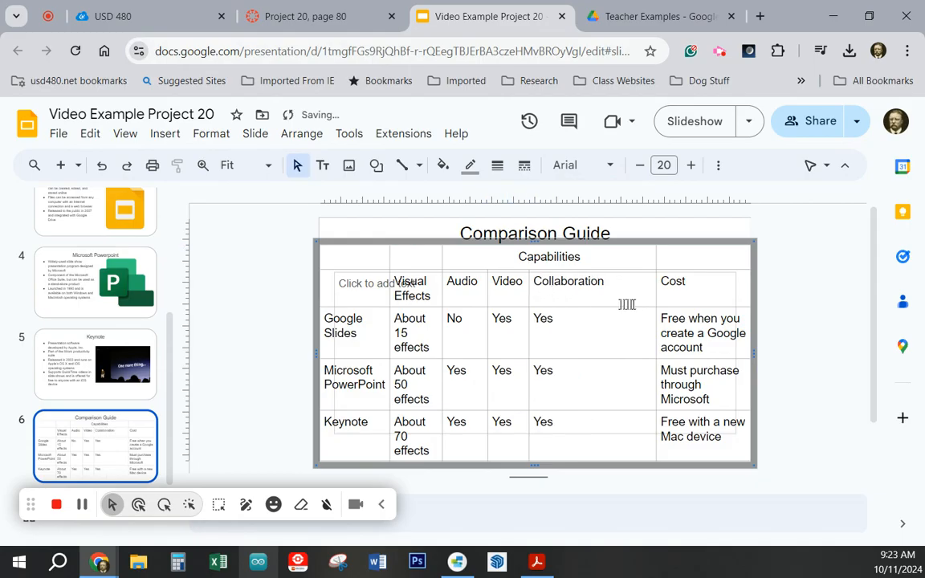
left_click_drag(655, 294, 611, 291)
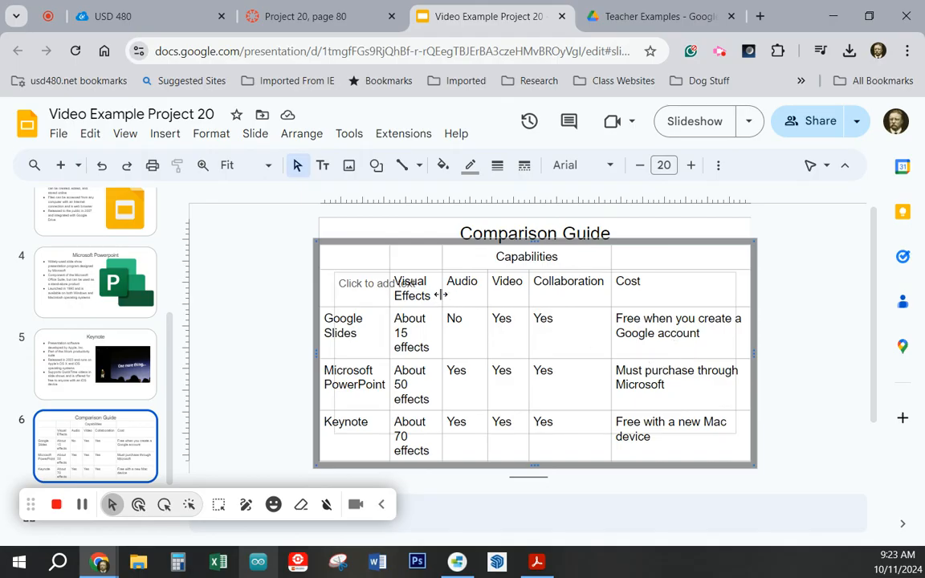
Step: Preview the Comparison Guide slide full screen, then return to editing
left_click(688, 123)
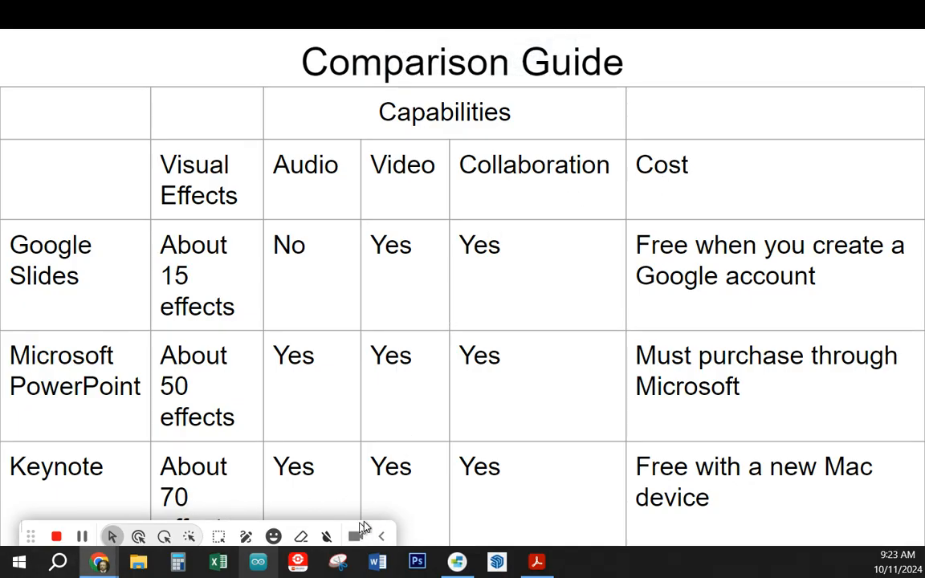
left_click(380, 536)
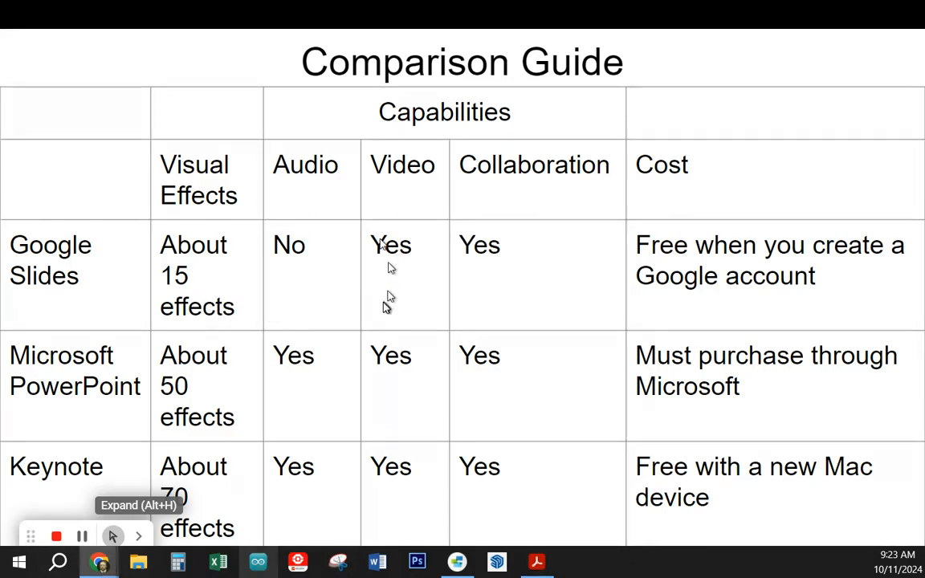
key("Escape")
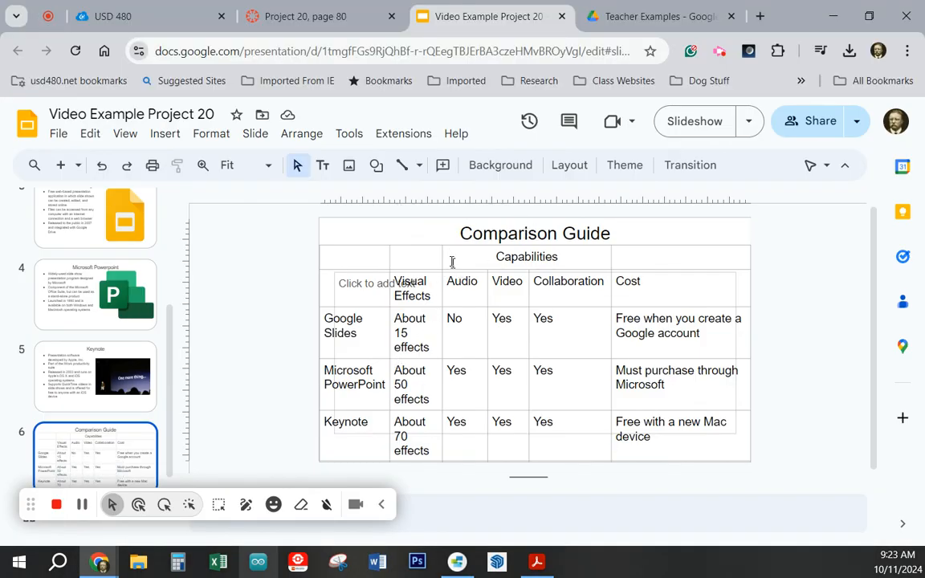
Step: Widen the Visual Effects column slightly and shift the Audio, Video and Collaboration column borders so each heading fits on one line
left_click_drag(443, 258, 449, 258)
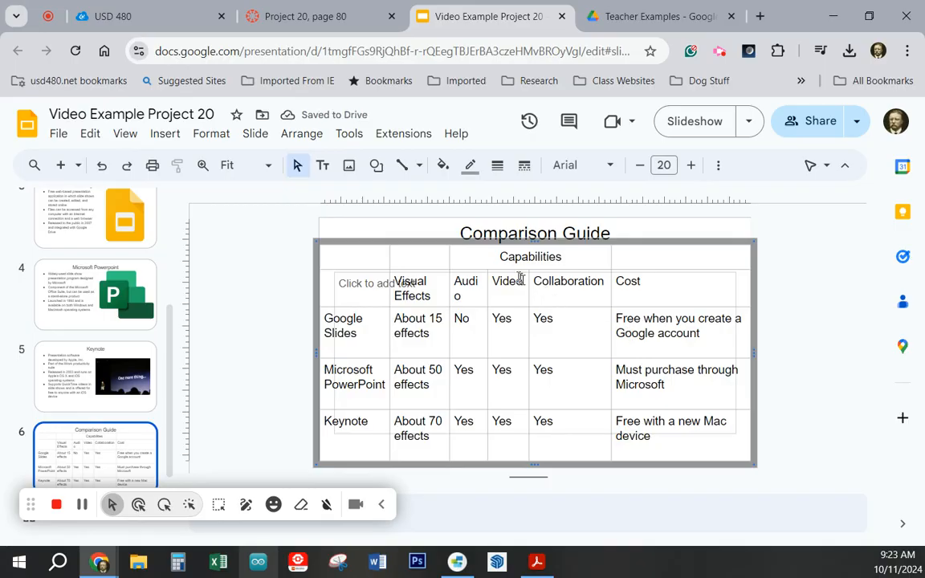
left_click_drag(487, 296, 535, 296)
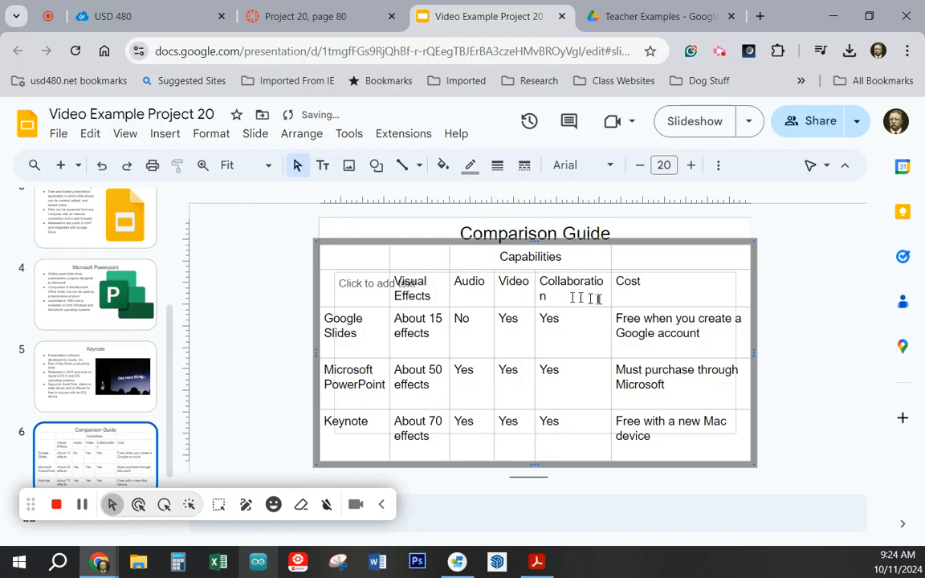
left_click_drag(611, 296, 618, 294)
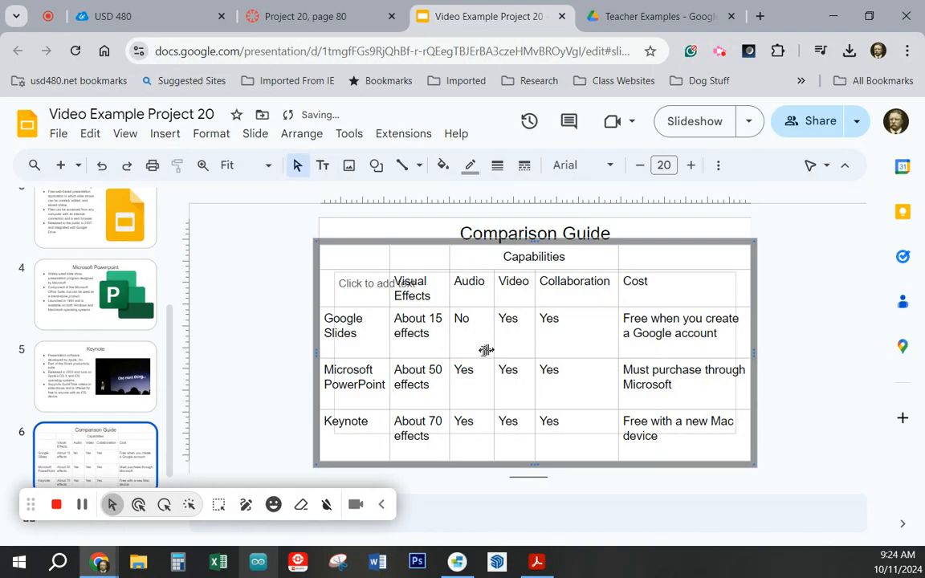
Step: Reduce the heights of the Google Slides, Microsoft PowerPoint and Keynote rows to fit their two-line text
left_click_drag(568, 356, 568, 345)
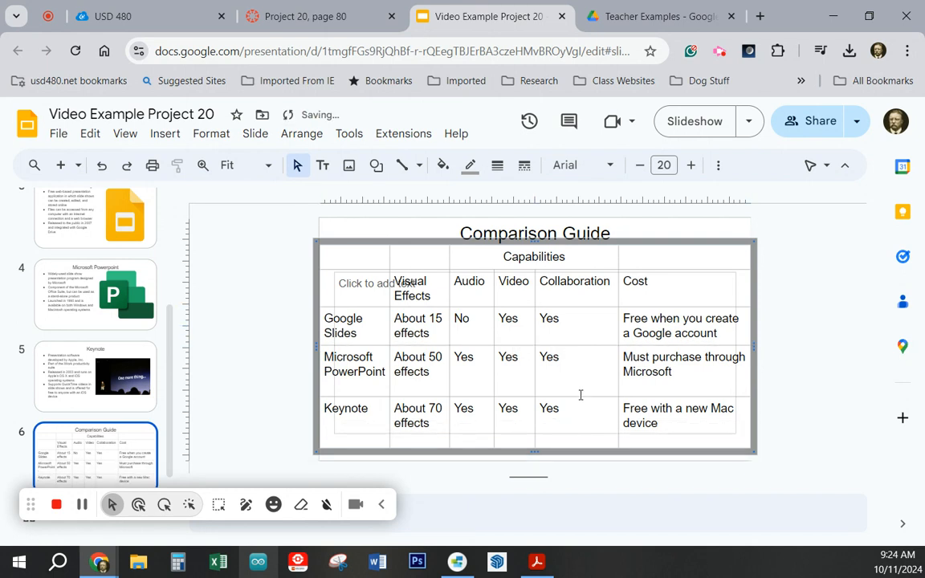
left_click_drag(578, 398, 580, 383)
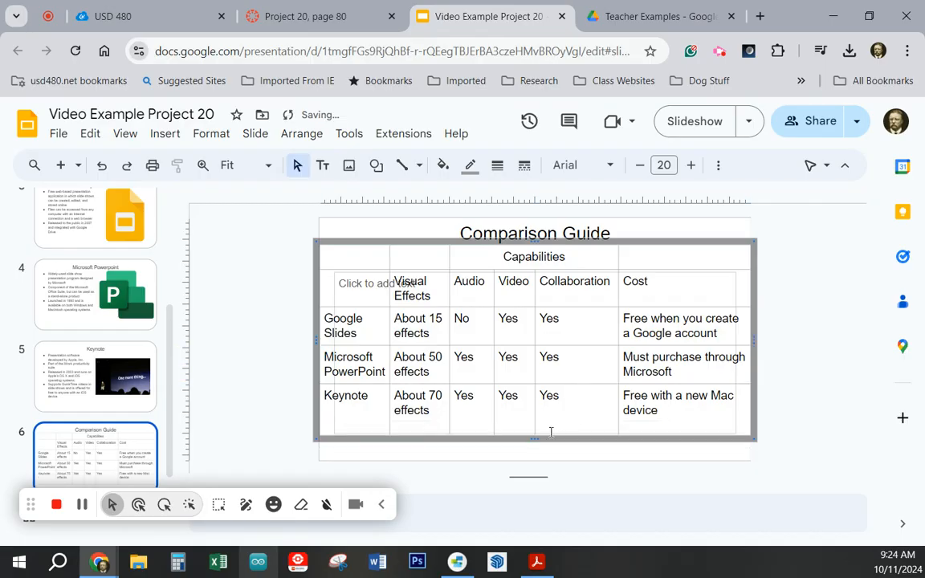
left_click_drag(552, 433, 556, 419)
Step: Fill the column heading row, from the empty first cell through Cost, with bright green
scroll(151, 325, "up", 2)
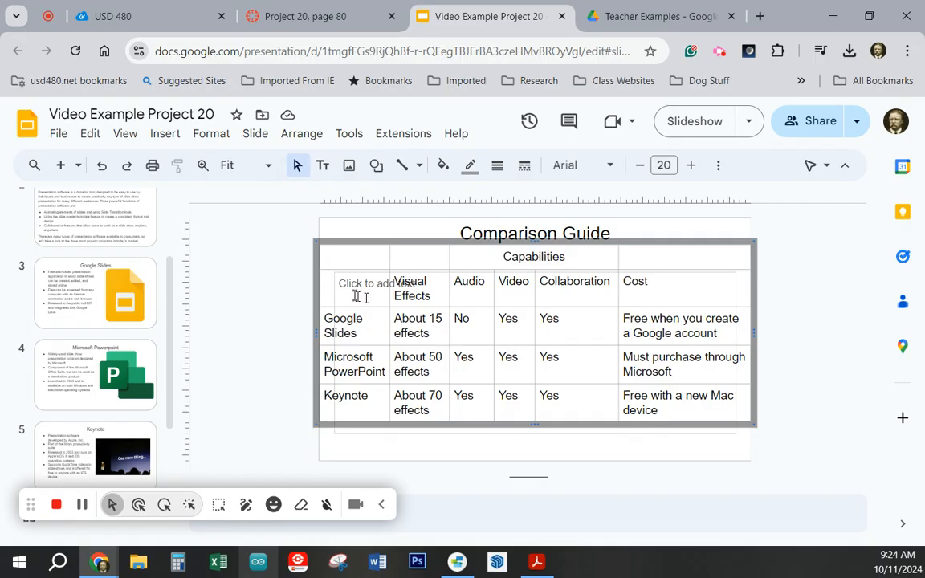
left_click_drag(363, 290, 660, 301)
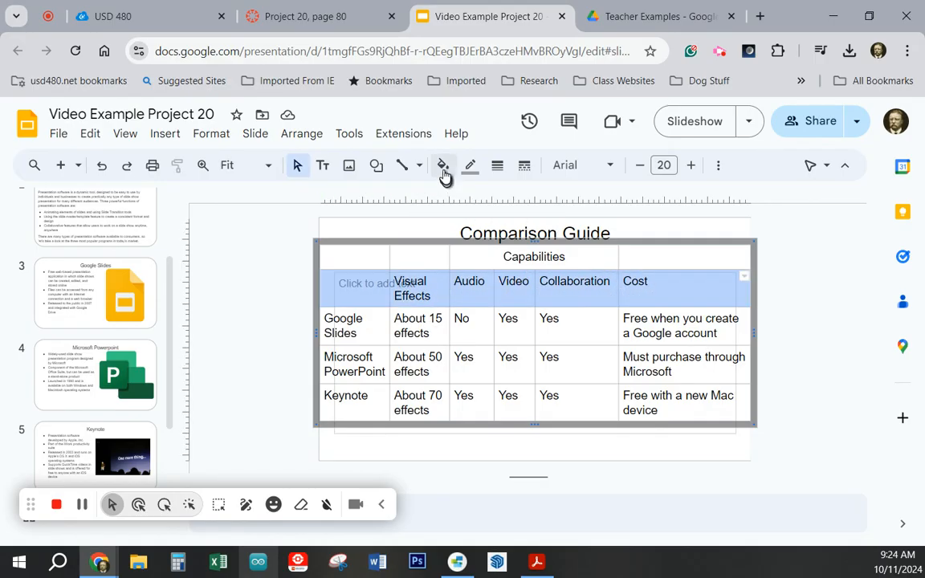
left_click(442, 164)
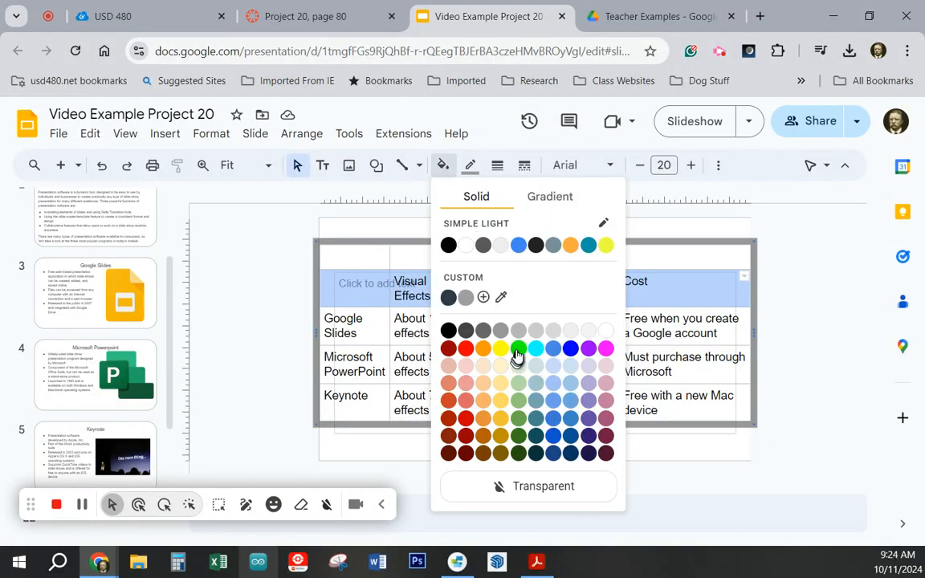
left_click(519, 349)
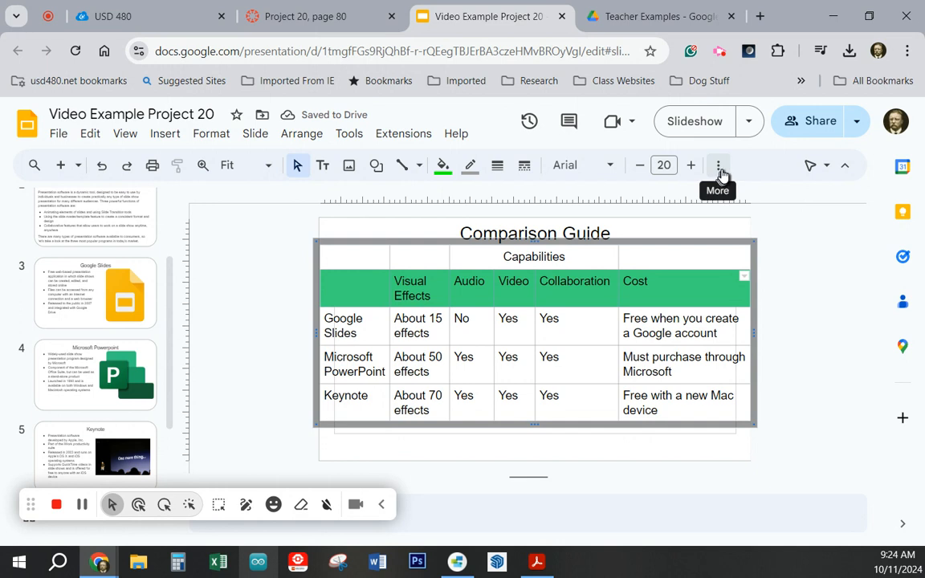
Step: Make the column headings bold and widen the Video and Collaboration columns so each heading fits on one line
left_click(718, 164)
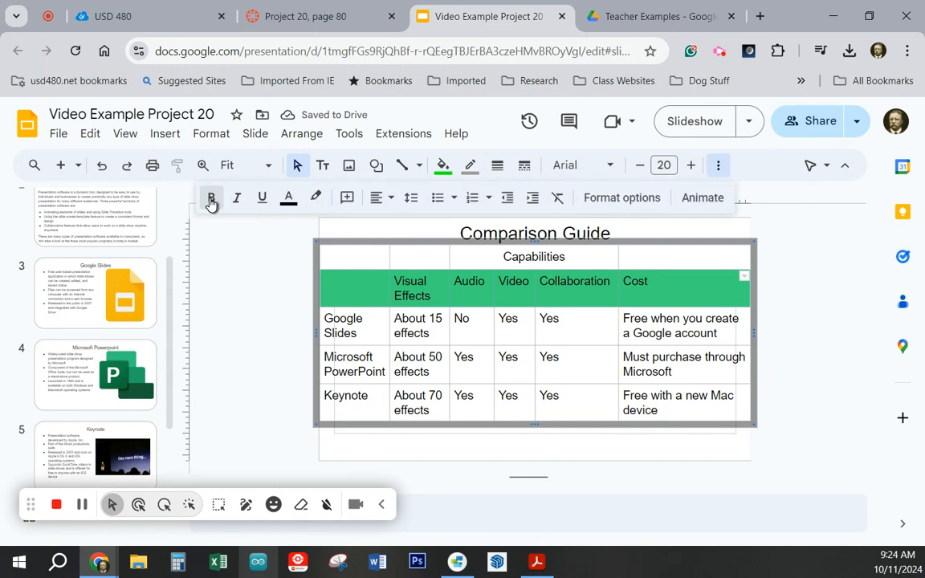
left_click(210, 198)
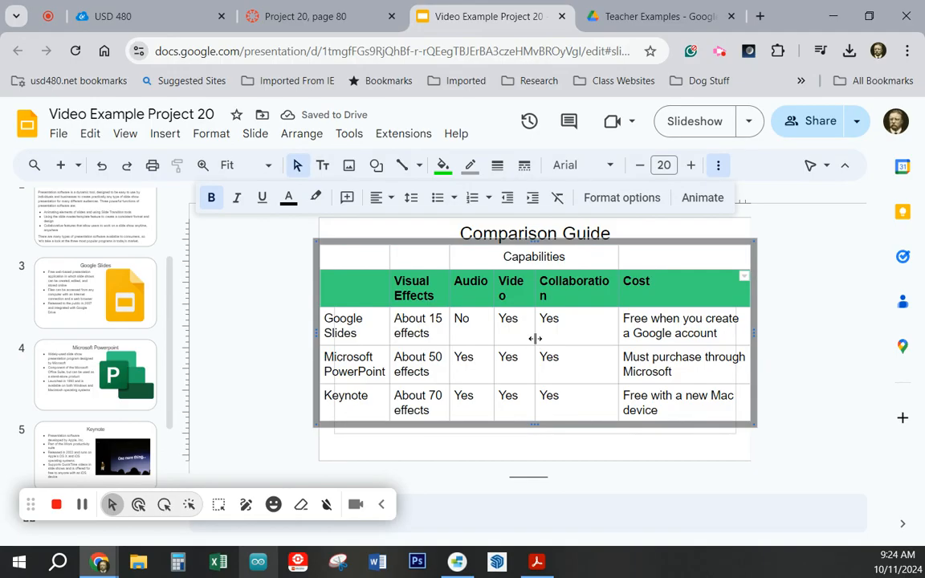
left_click_drag(535, 336, 540, 336)
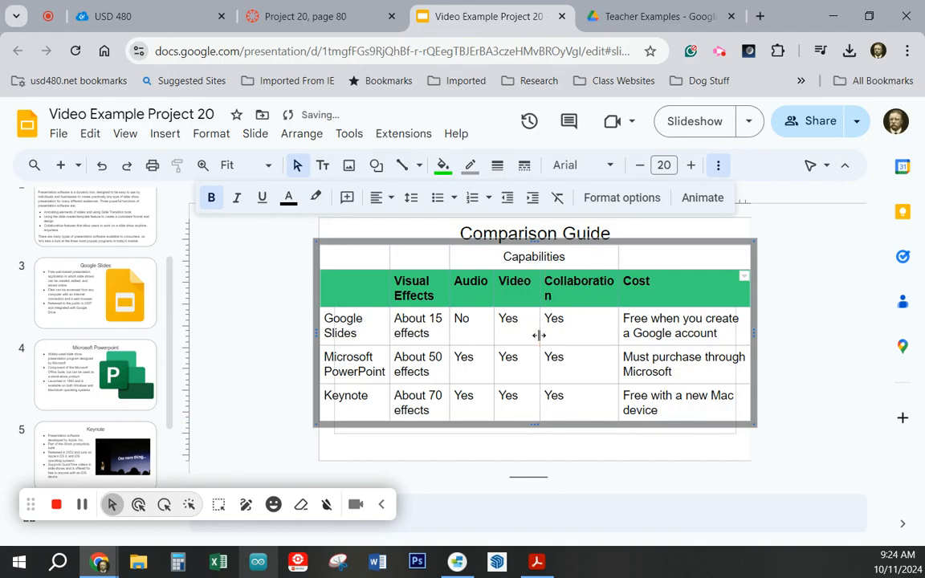
left_click_drag(619, 336, 629, 333)
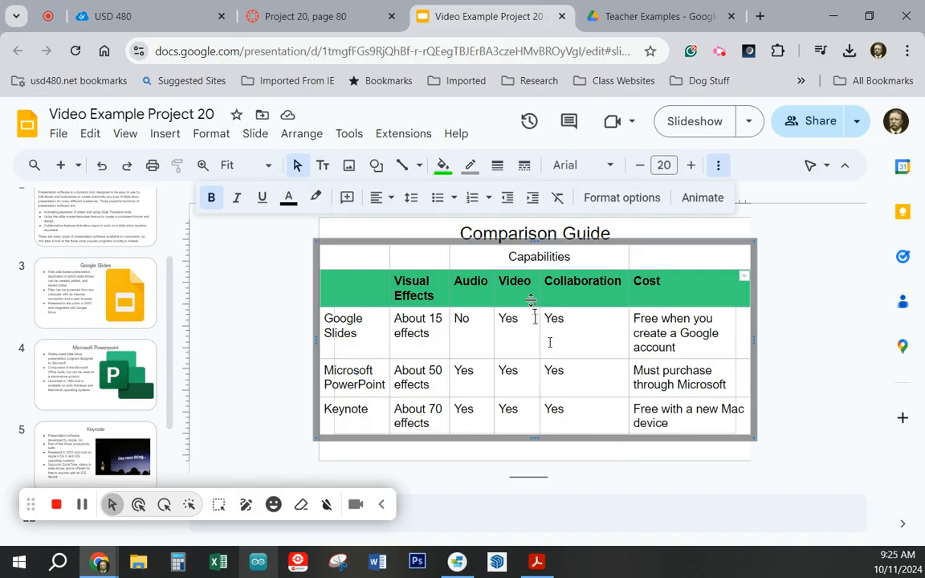
Step: Fill the merged Capabilities cell with the same bright green as the heading row
left_click(495, 257)
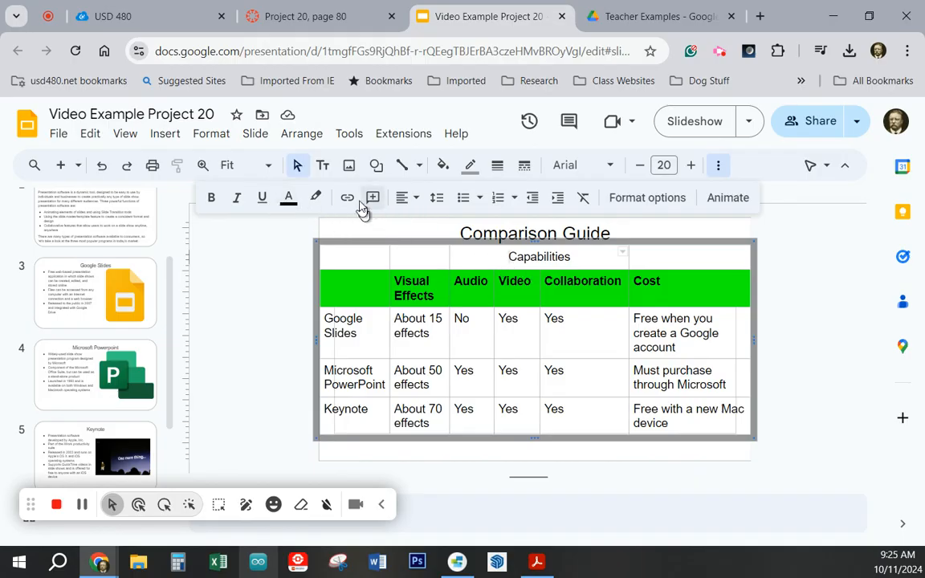
left_click(443, 166)
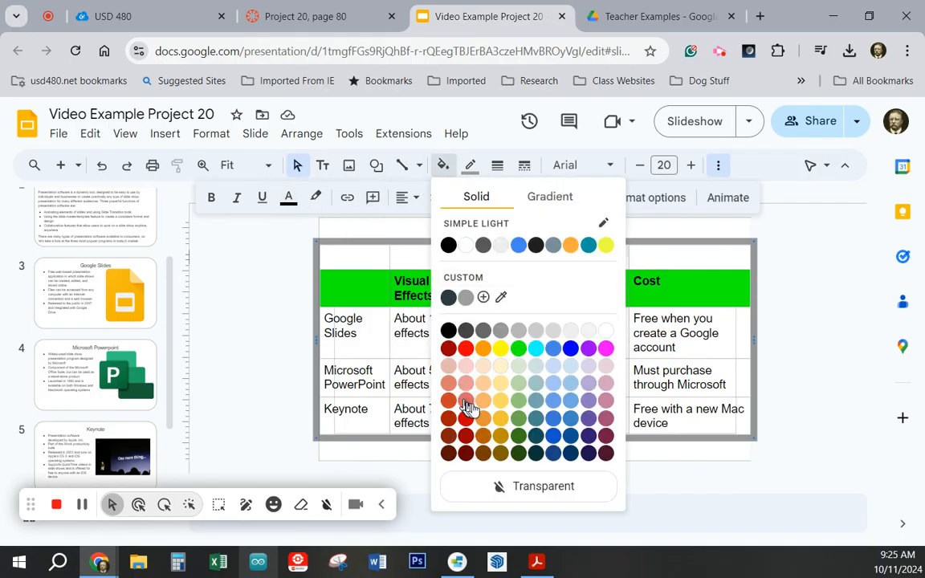
left_click(518, 353)
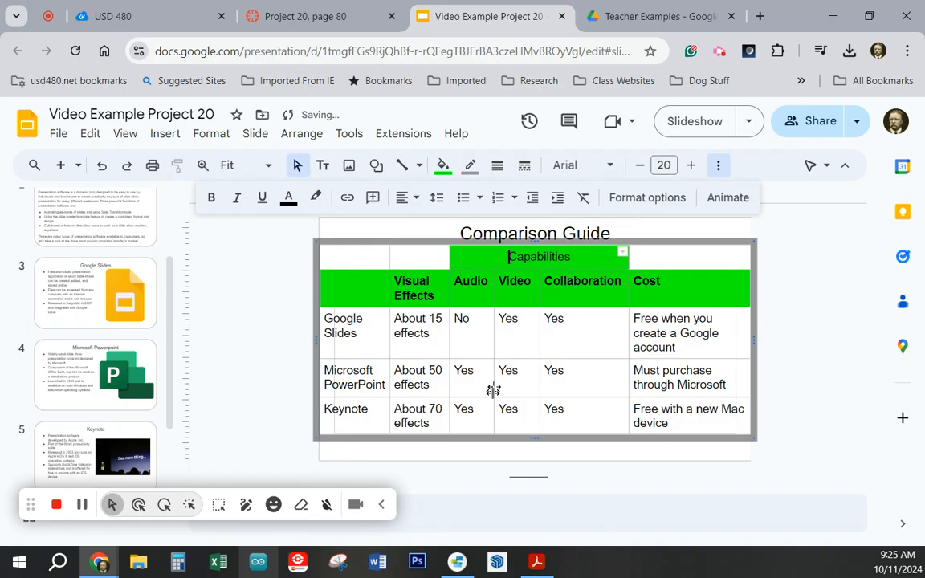
left_click(528, 474)
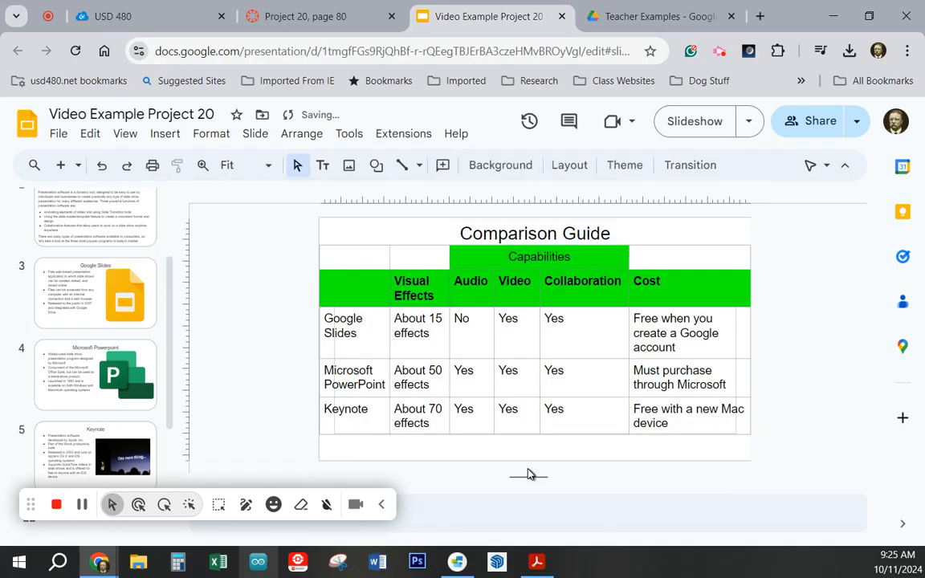
Step: Set the border between the Visual Effects and Audio cells in the Google Slides row to white
left_click(451, 339)
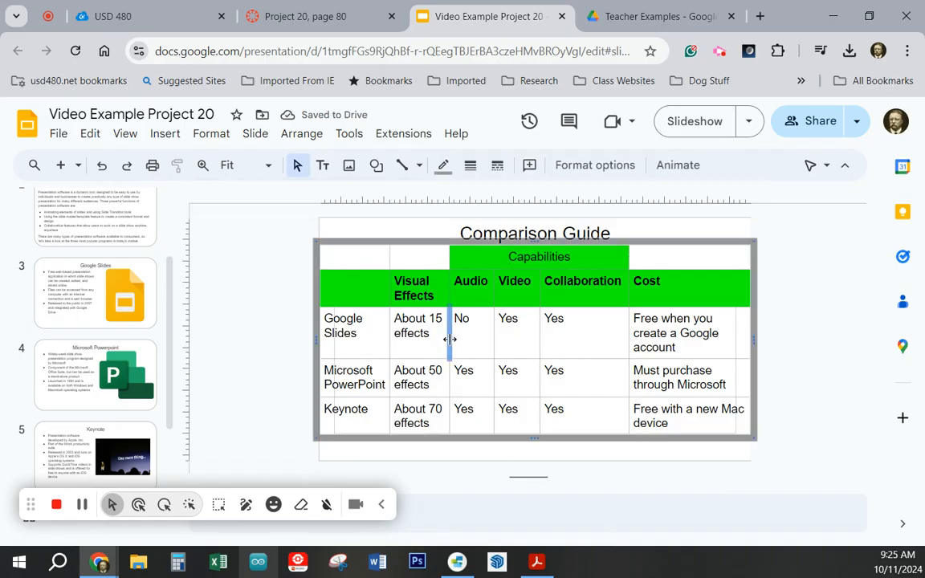
left_click(442, 169)
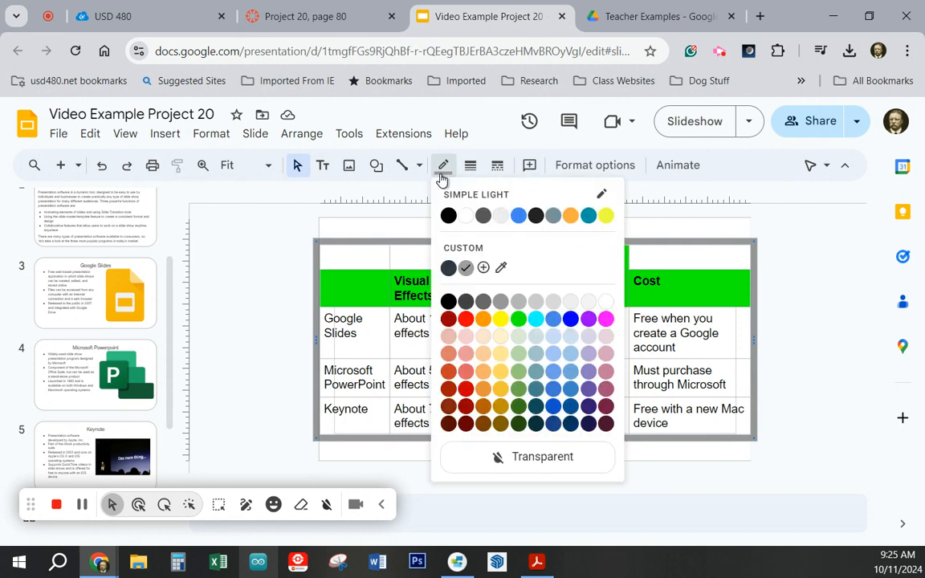
left_click(468, 223)
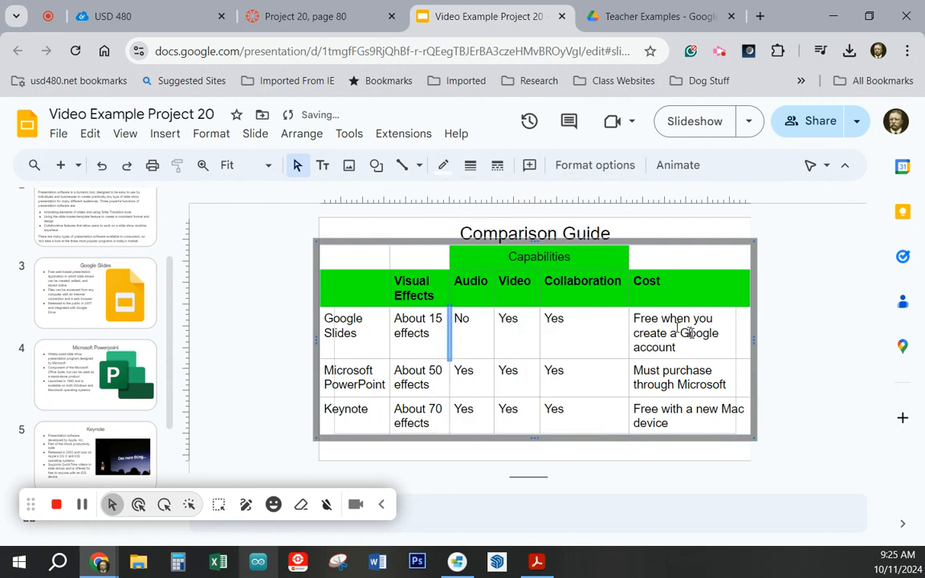
left_click(760, 355)
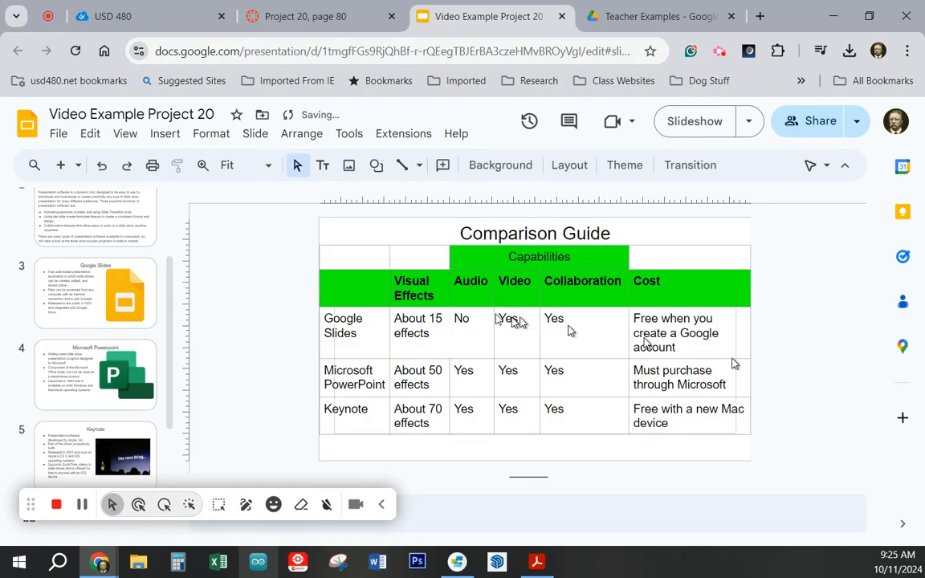
Step: Set all cell borders of the whole Comparison Guide table to white
left_click(365, 260)
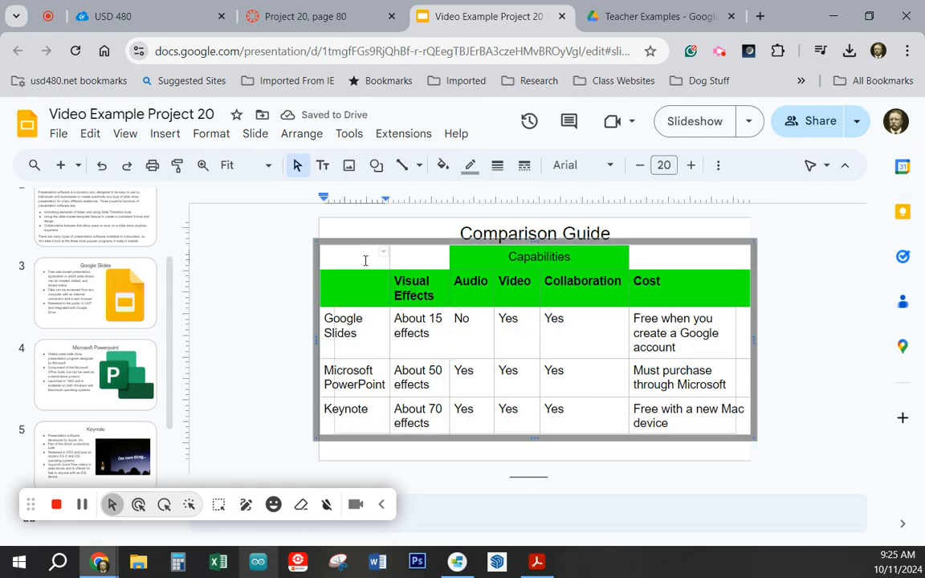
left_click_drag(360, 259, 682, 388)
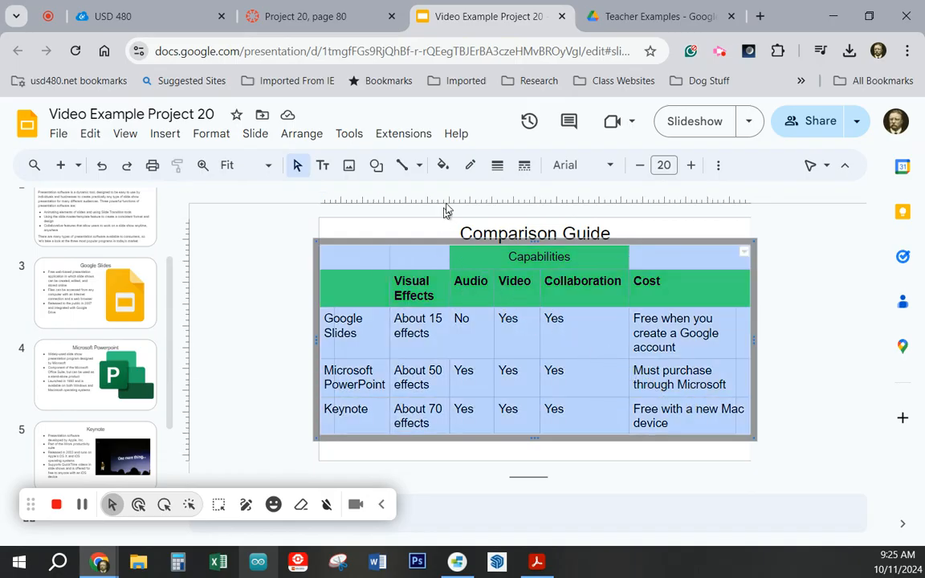
left_click(473, 165)
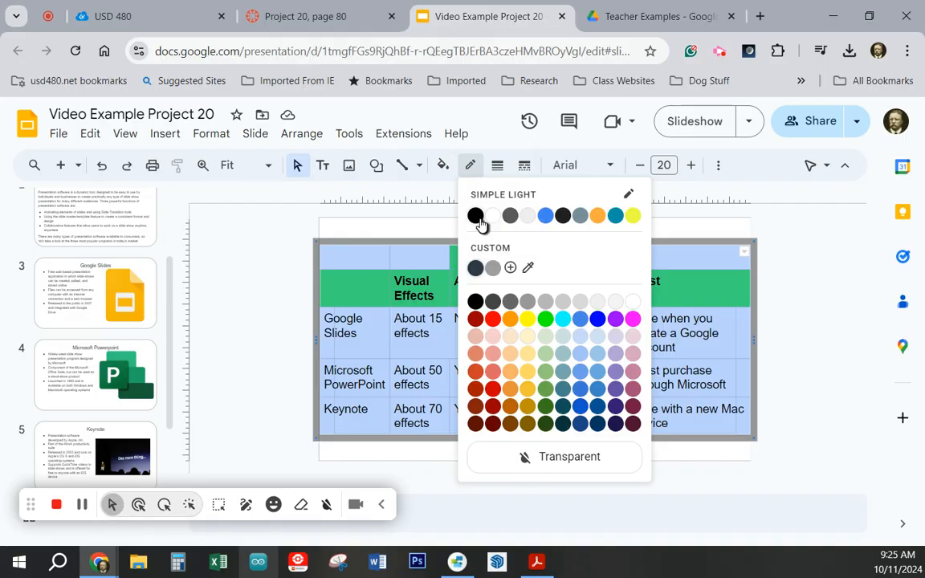
left_click(475, 215)
left_click(471, 166)
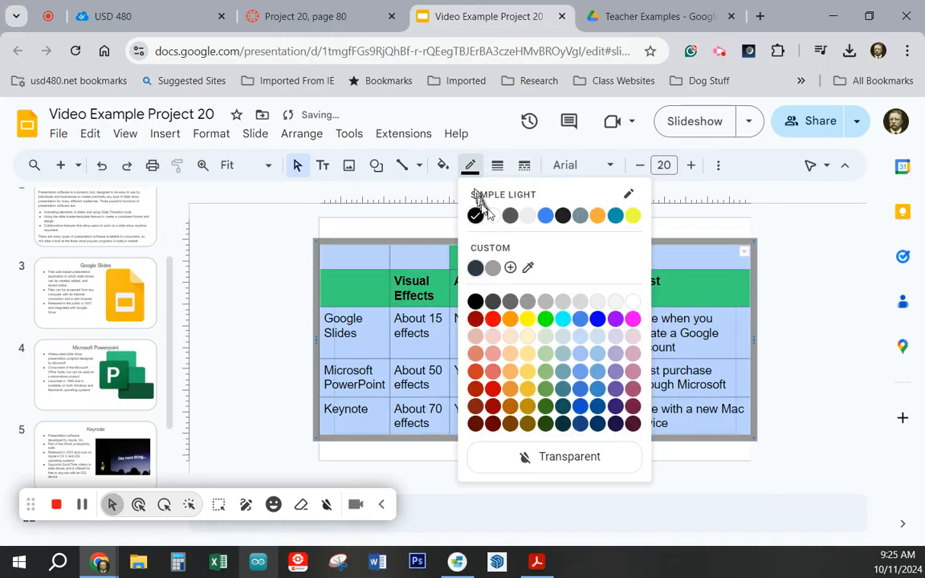
left_click(494, 217)
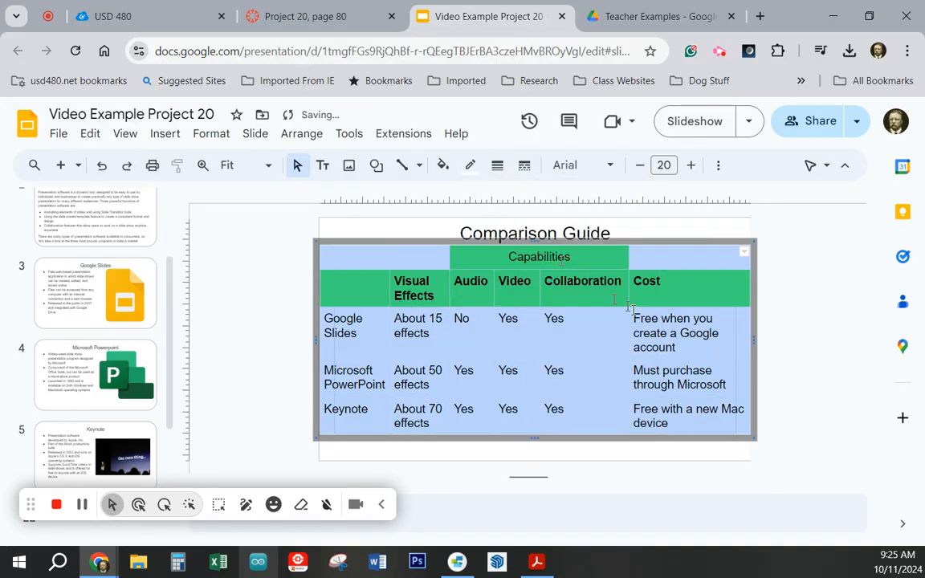
left_click(783, 363)
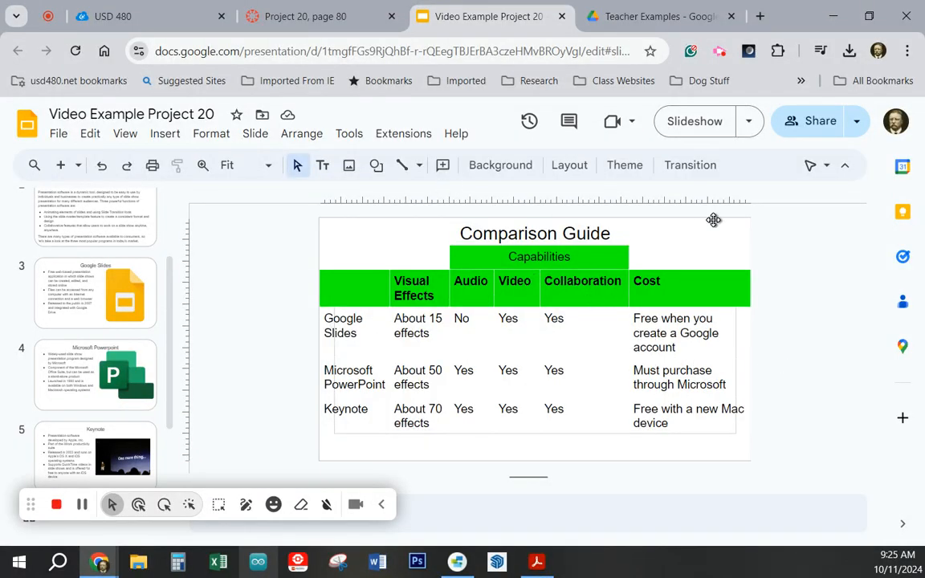
left_click(422, 165)
left_click(422, 165)
left_click(847, 170)
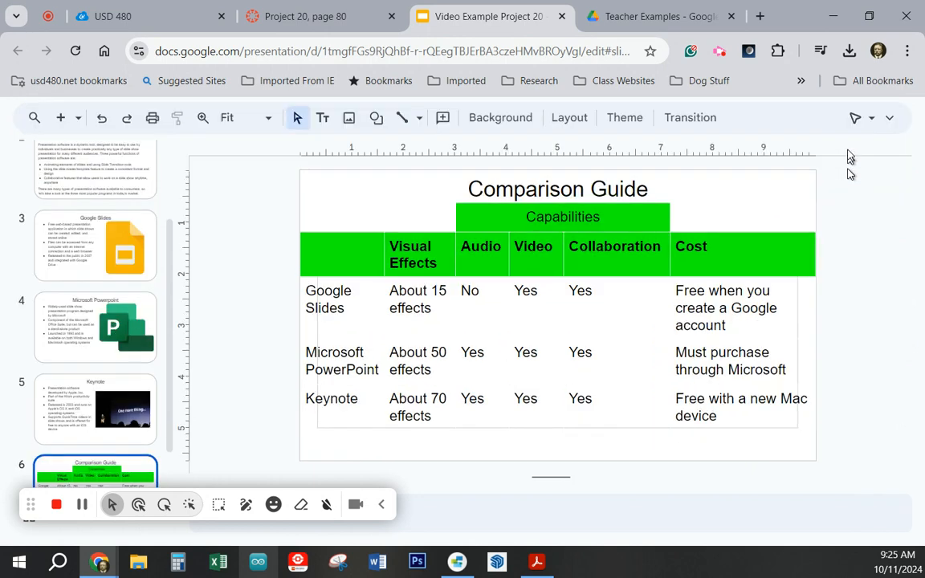
left_click(891, 123)
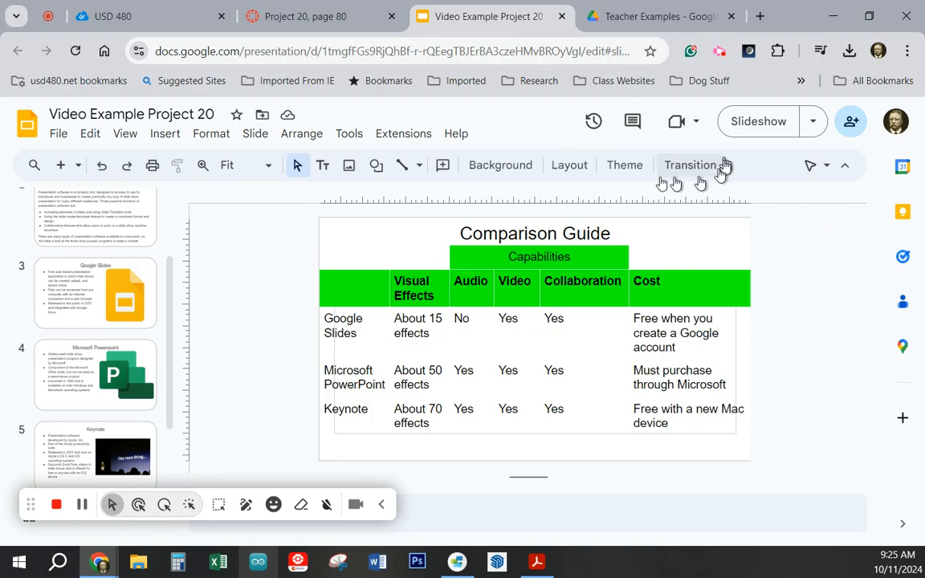
left_click(577, 165)
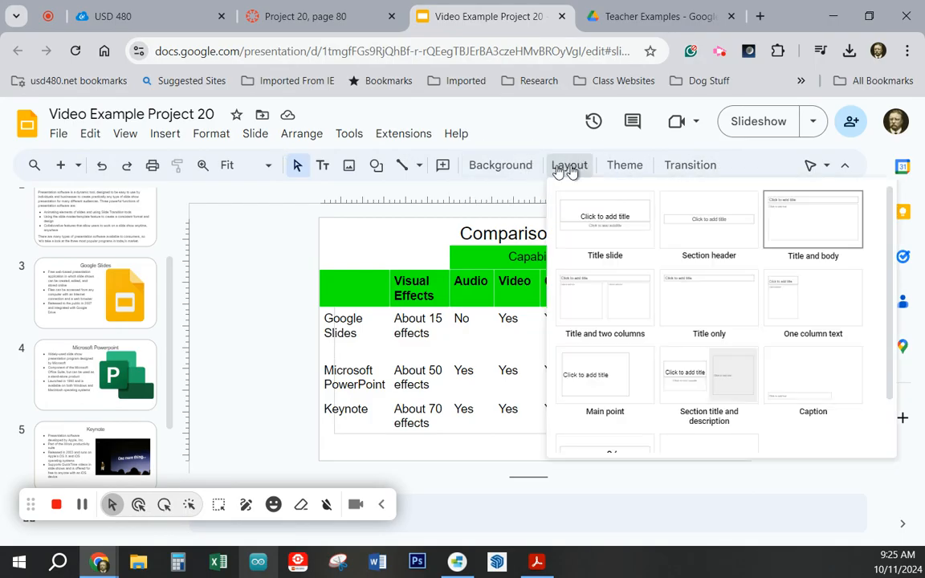
left_click(506, 167)
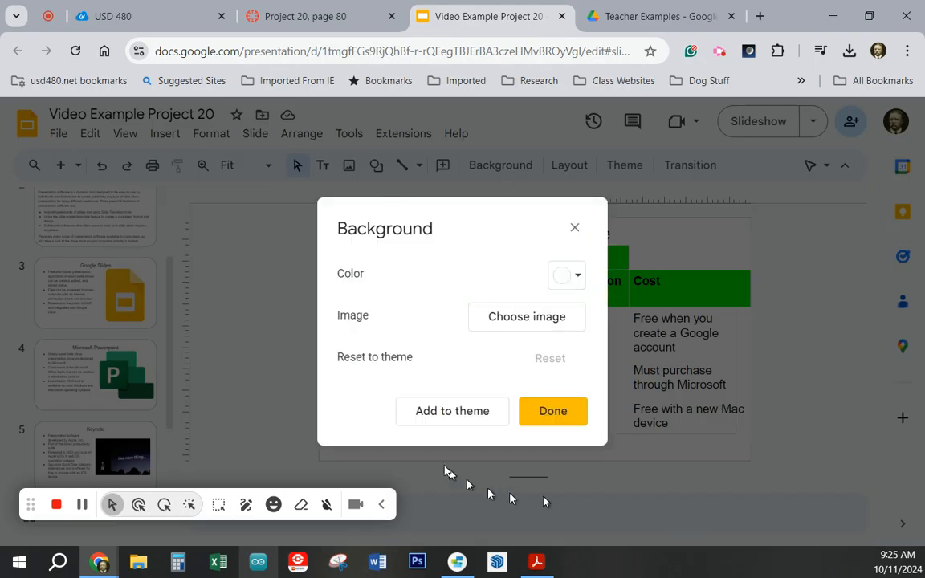
left_click(575, 229)
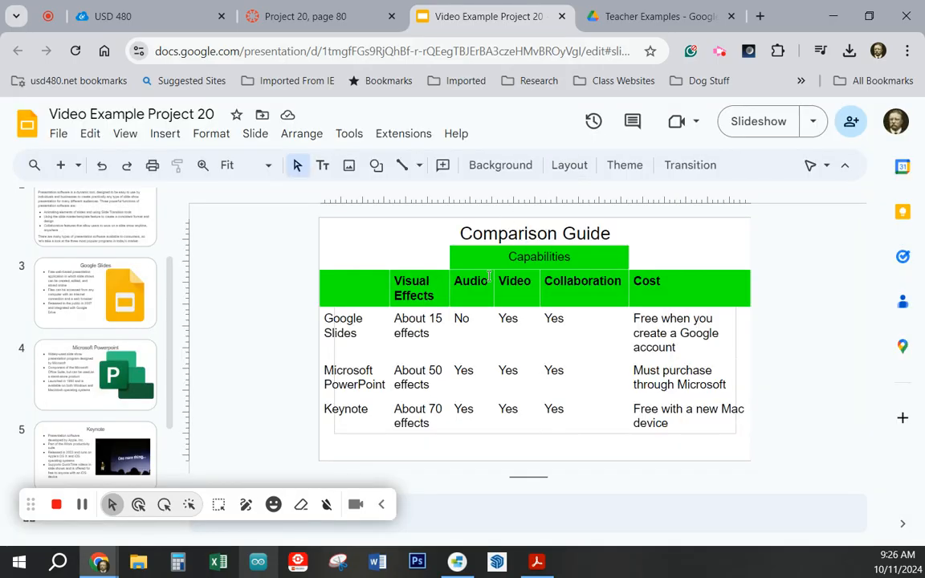
Step: Set the borders of the table's heading row and the three program rows beneath it to bright green
left_click(424, 331)
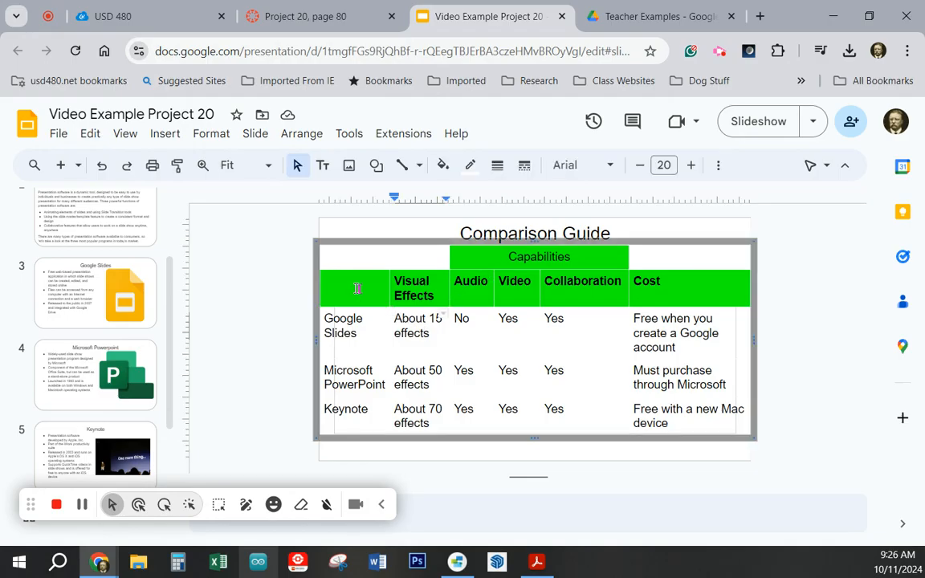
left_click_drag(341, 275, 680, 415)
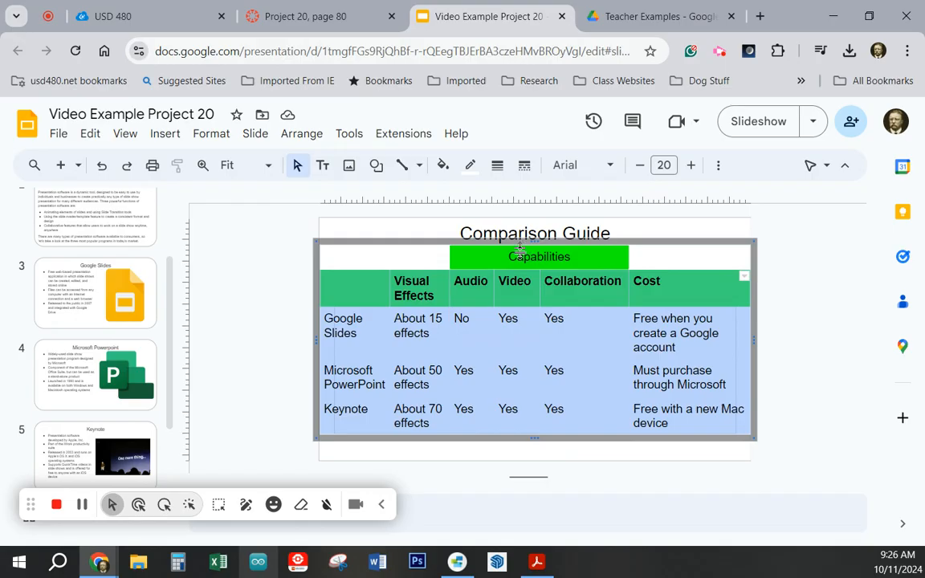
left_click(472, 167)
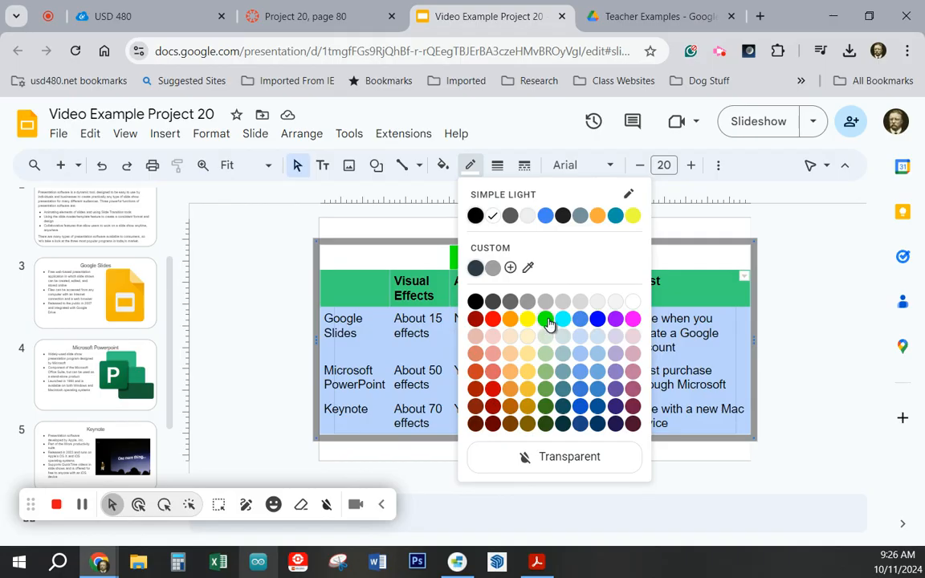
left_click(633, 338)
left_click(786, 394)
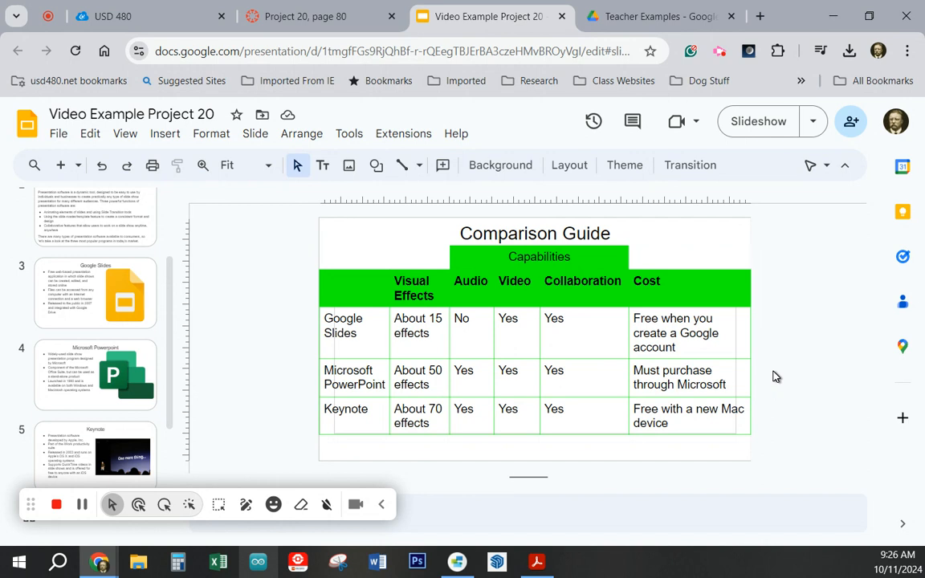
Step: Apply the Streamline theme to the presentation
left_click(667, 333)
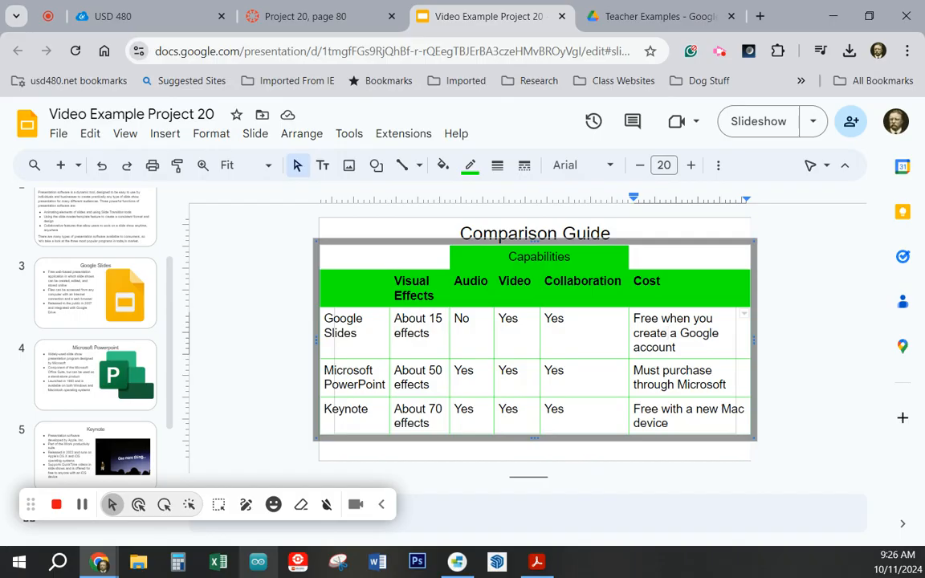
left_click(227, 354)
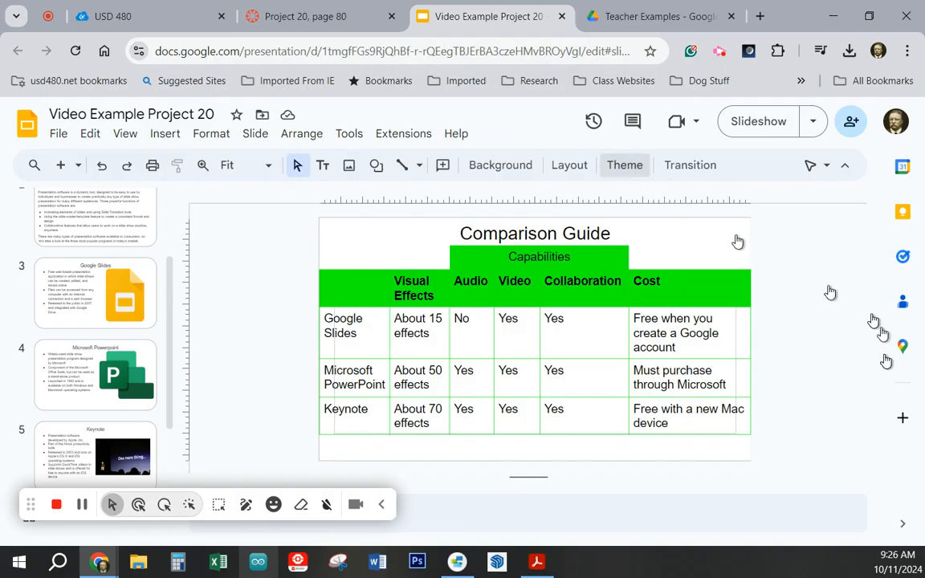
scroll(749, 326, "down", 1)
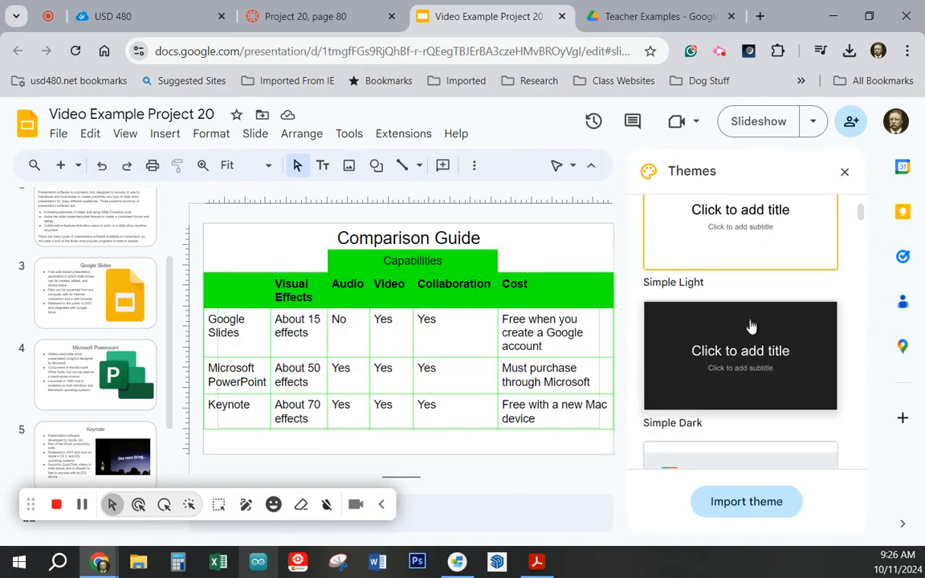
scroll(754, 370, "down", 2)
left_click(737, 351)
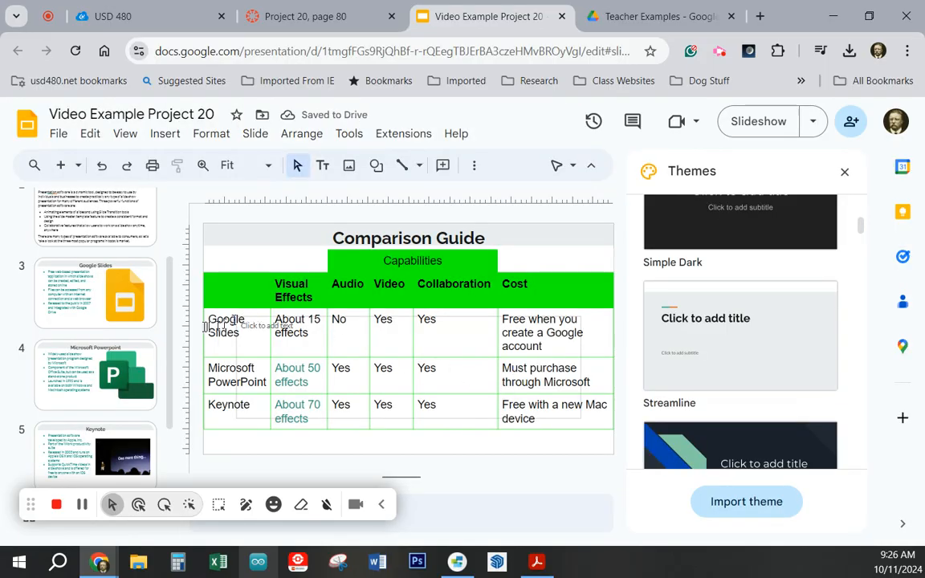
Step: Move the Types of Presentation Software title on slide 2 up so it sits within the gray header band
left_click(100, 371)
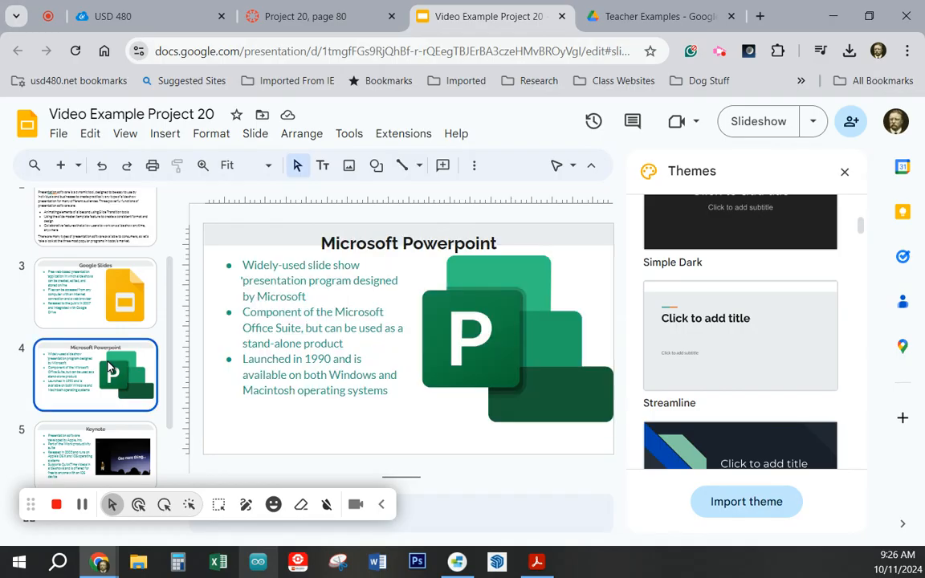
left_click(126, 265)
left_click(117, 233)
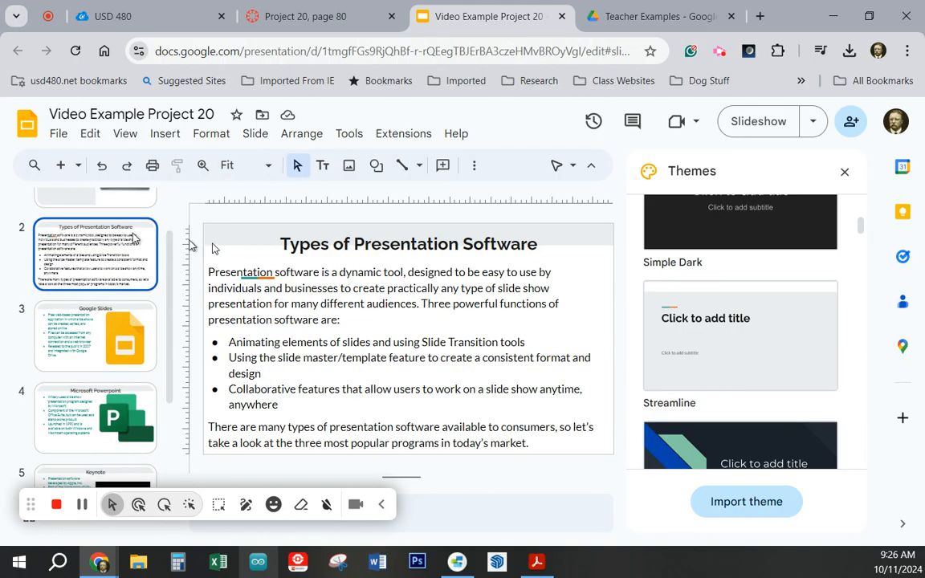
left_click(393, 240)
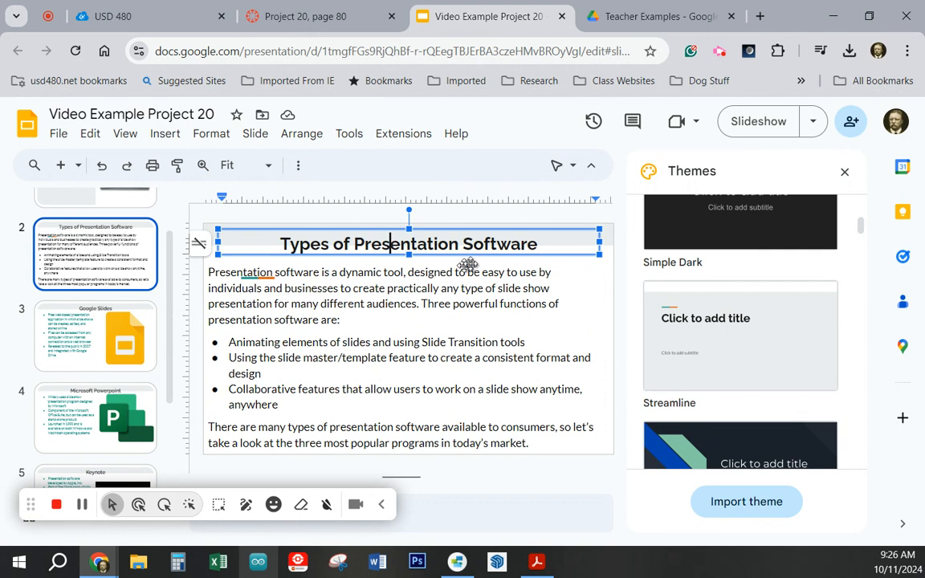
left_click_drag(475, 230, 477, 221)
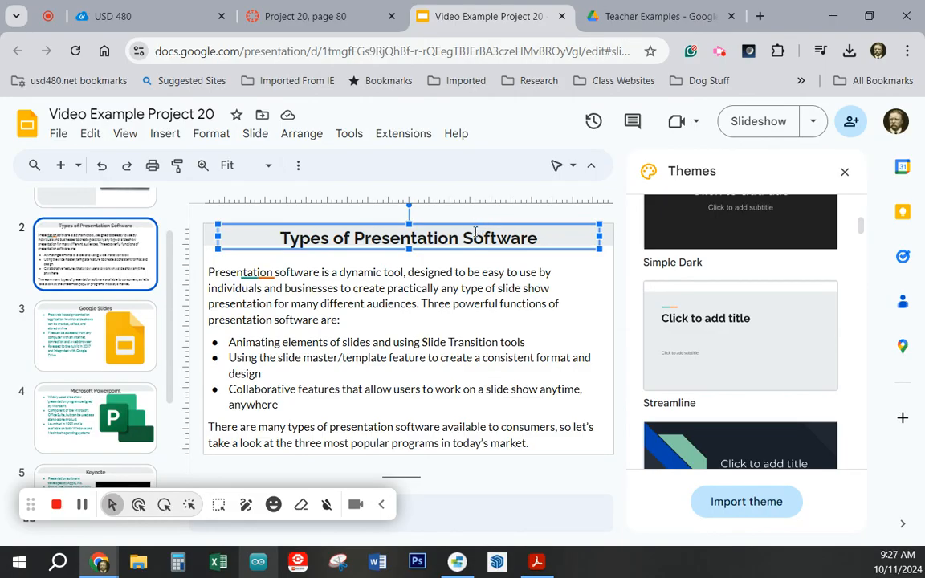
left_click_drag(477, 221, 477, 218)
left_click(464, 271)
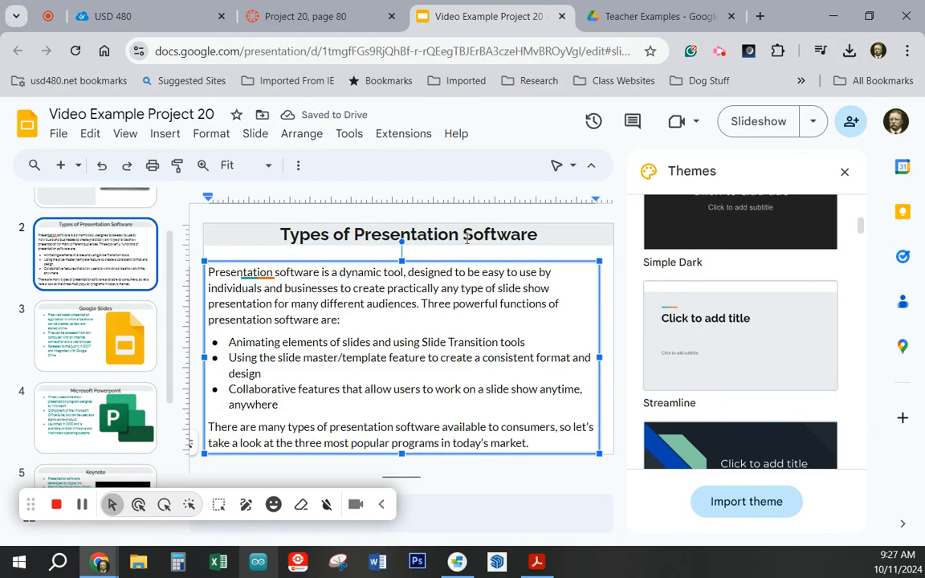
Step: Move the Google Slides title on slide 3 up into the gray header band
left_click(134, 333)
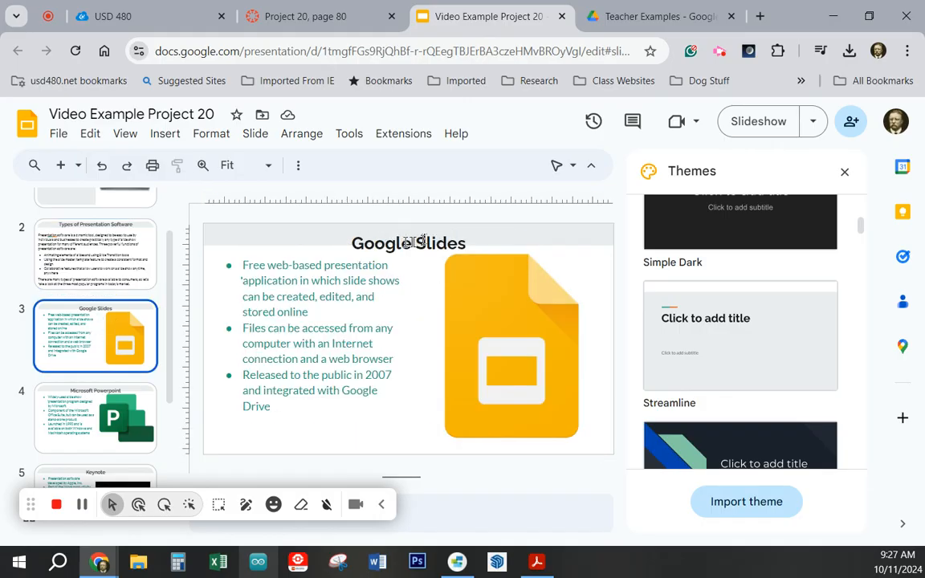
left_click(418, 238)
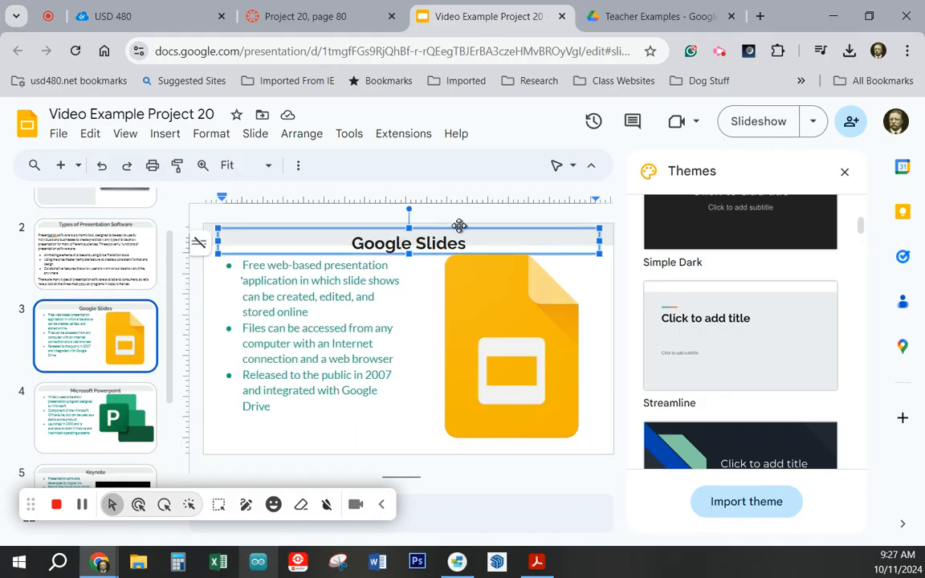